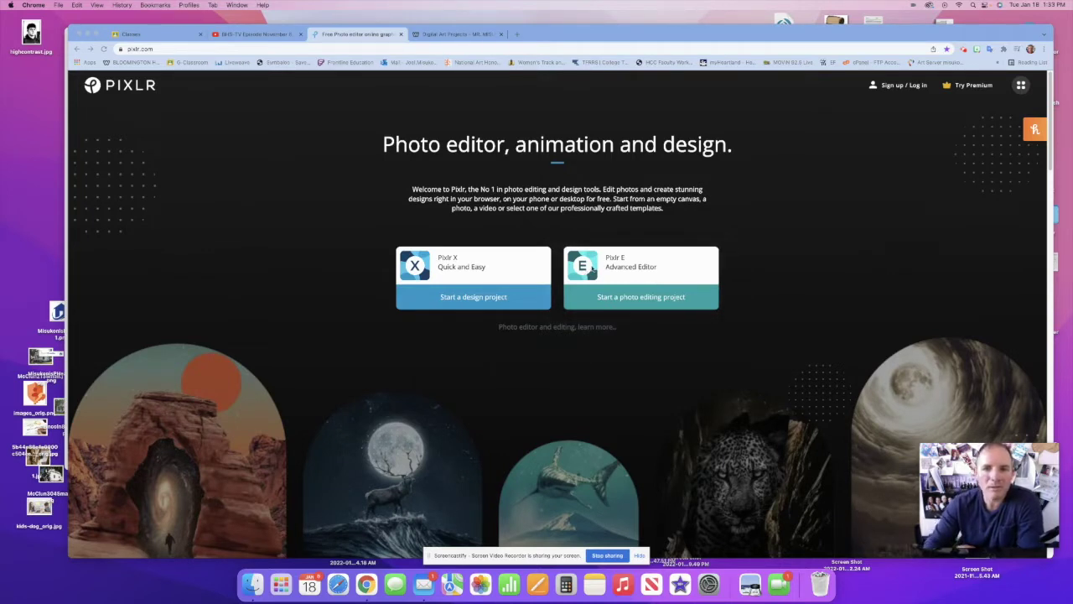
- Start a photo editing project from the Pixlr E card on pixlr.com
left_click(650, 295)
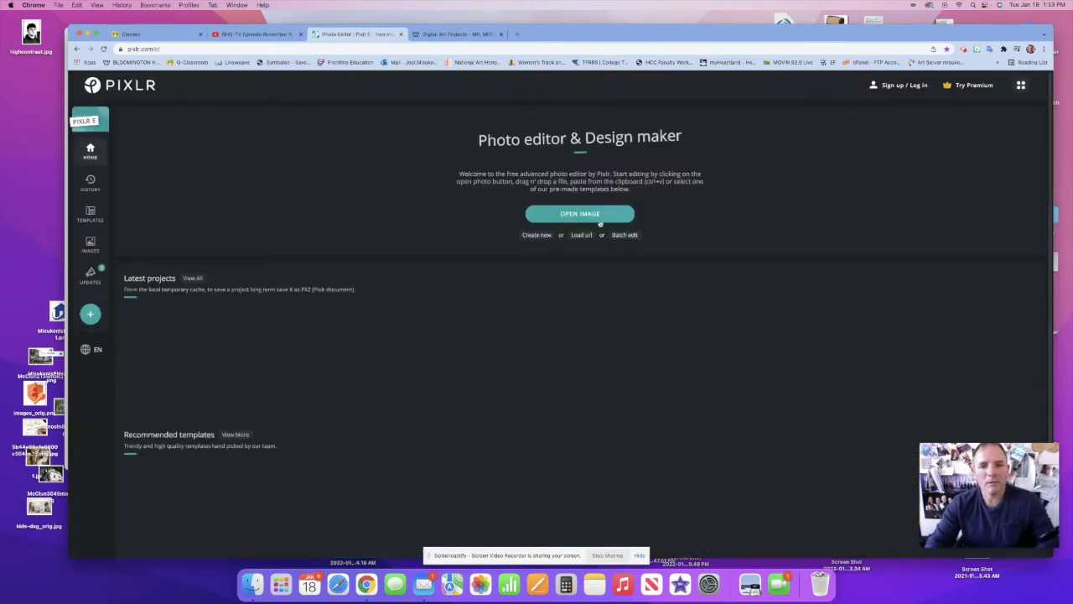
- Create a new Wide 1080p (1920 × 1080) canvas with a new project name
left_click(537, 235)
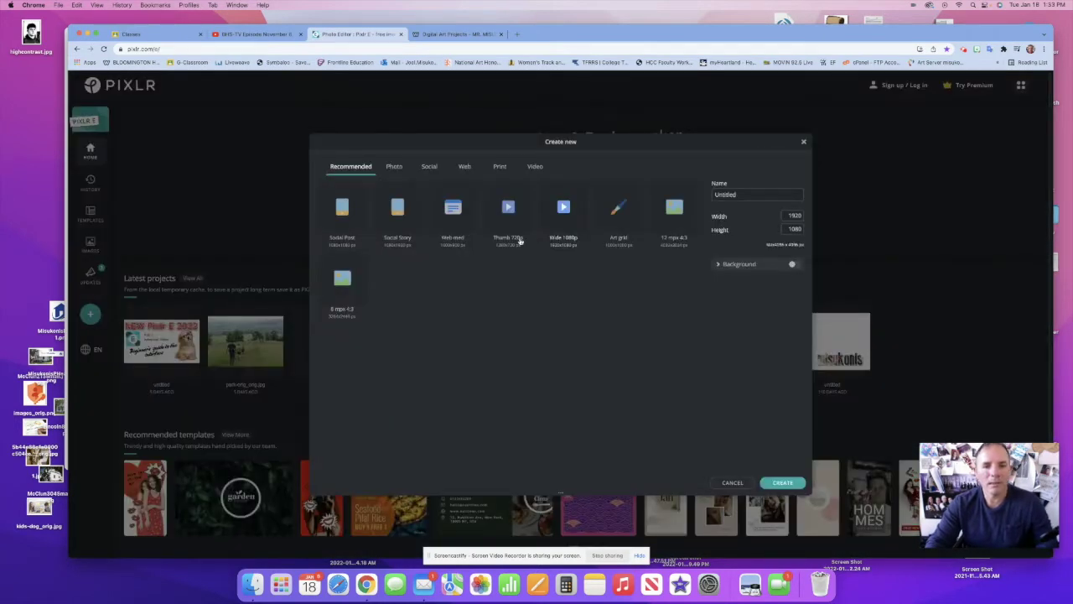
left_click(397, 168)
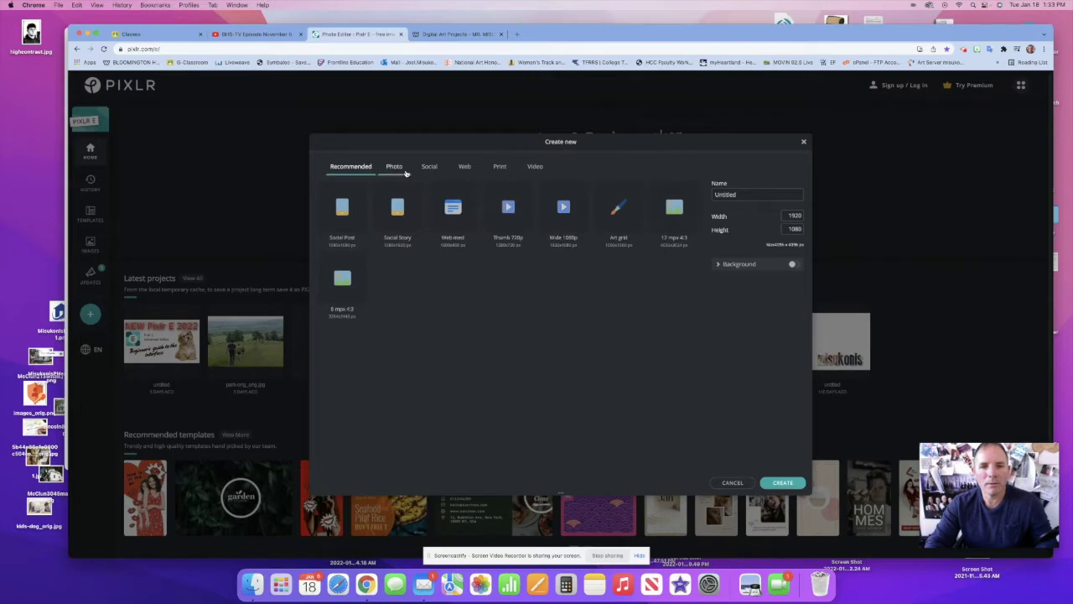
left_click(363, 168)
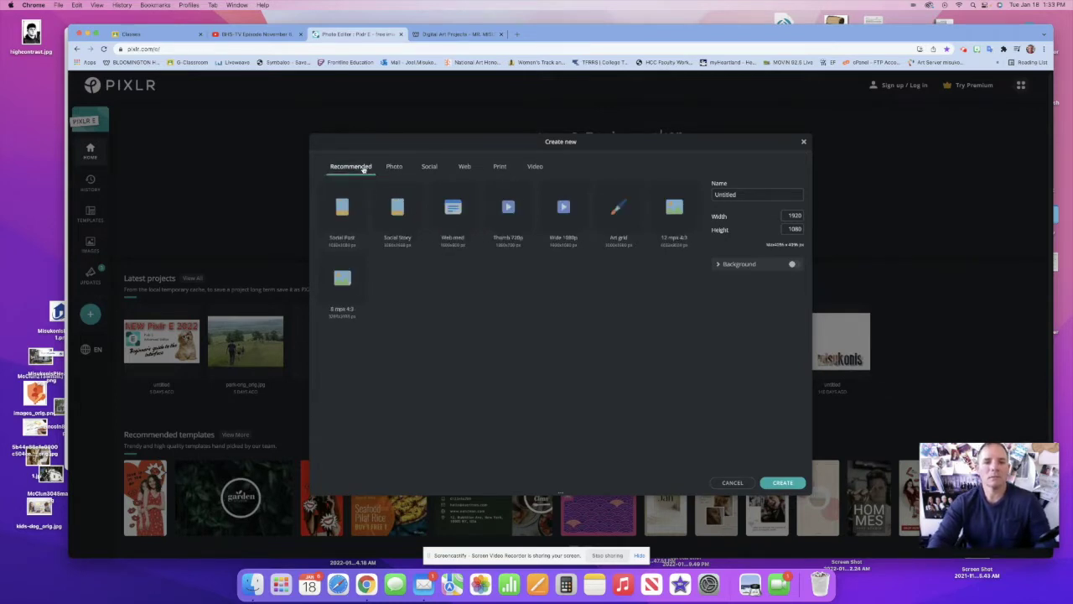
left_click(563, 209)
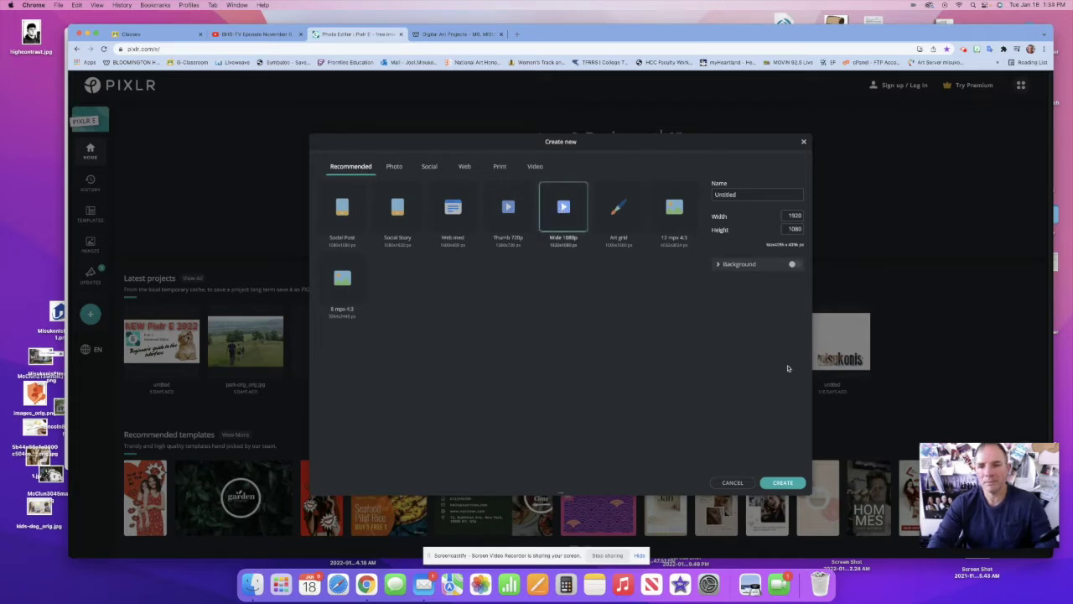
left_click(746, 195)
double_click(740, 194)
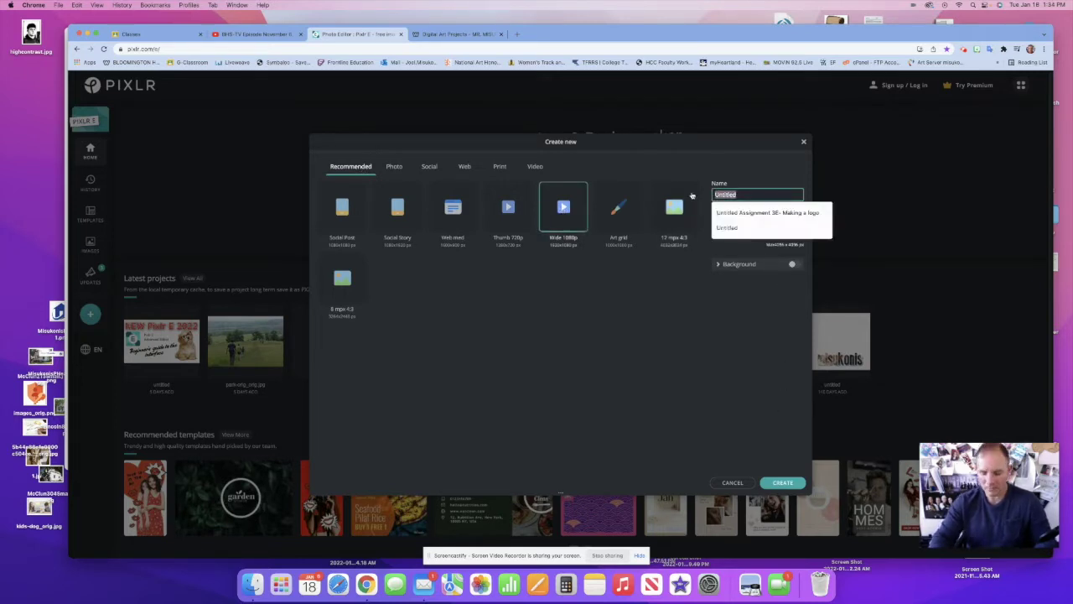
type("Joel")
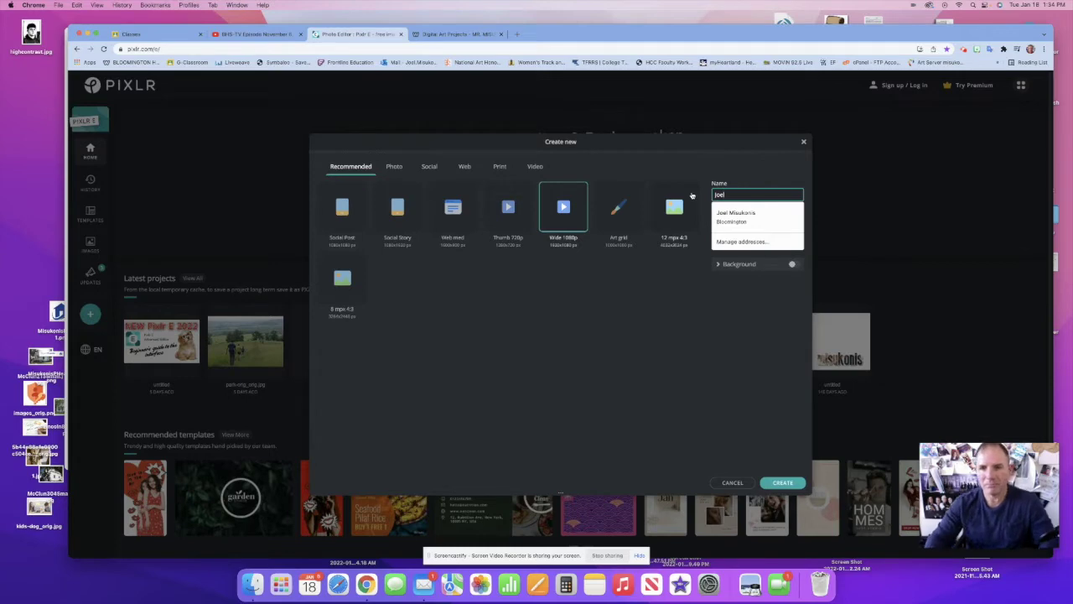
left_click(777, 483)
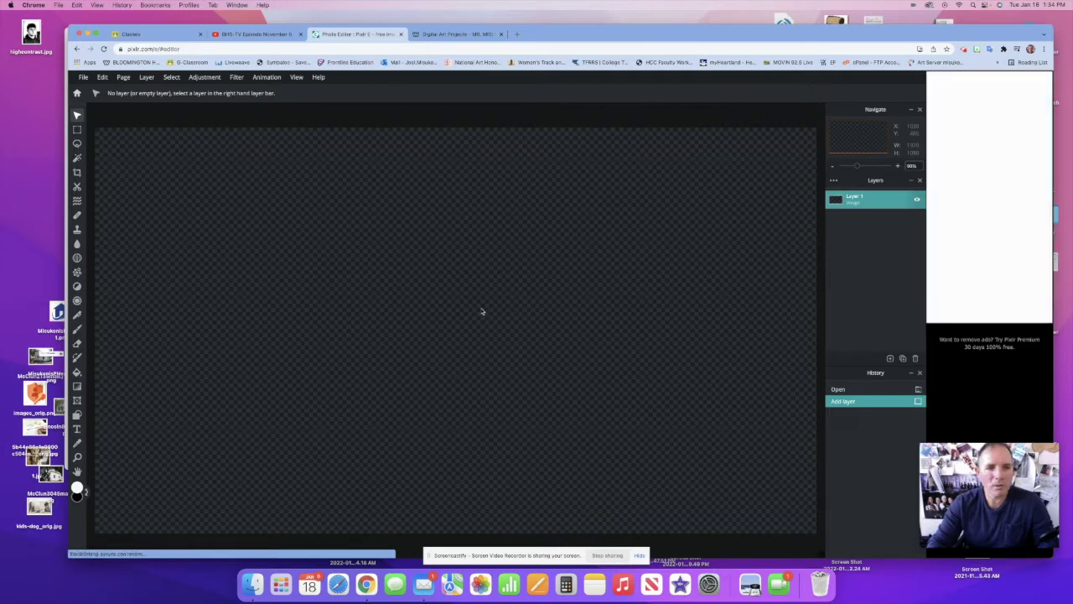
- Add a text layer and replace the Lorem ipsum placeholder with the first name
left_click(894, 359)
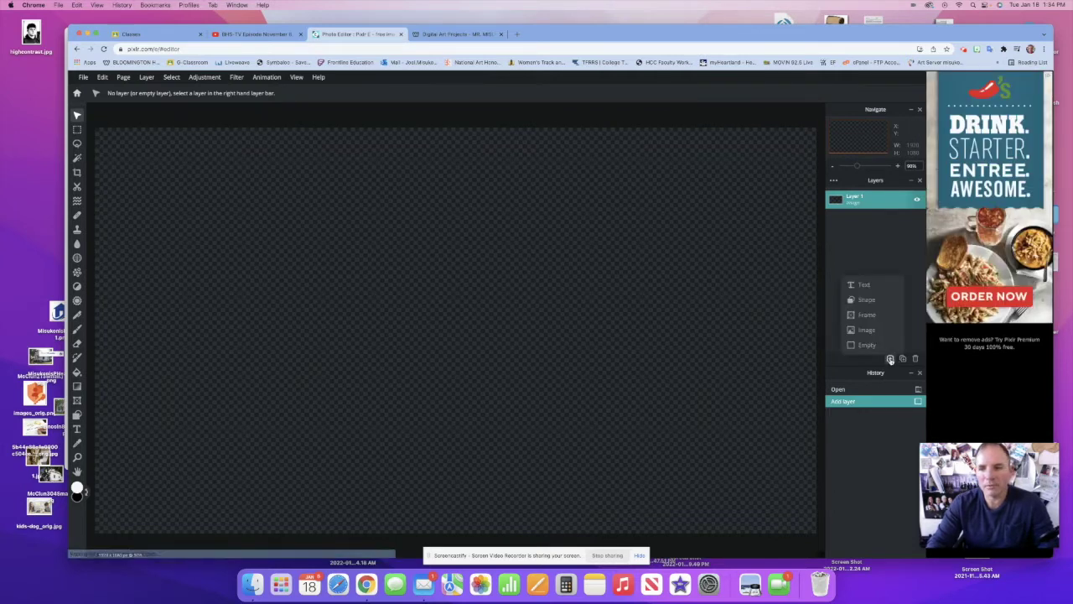
left_click(864, 285)
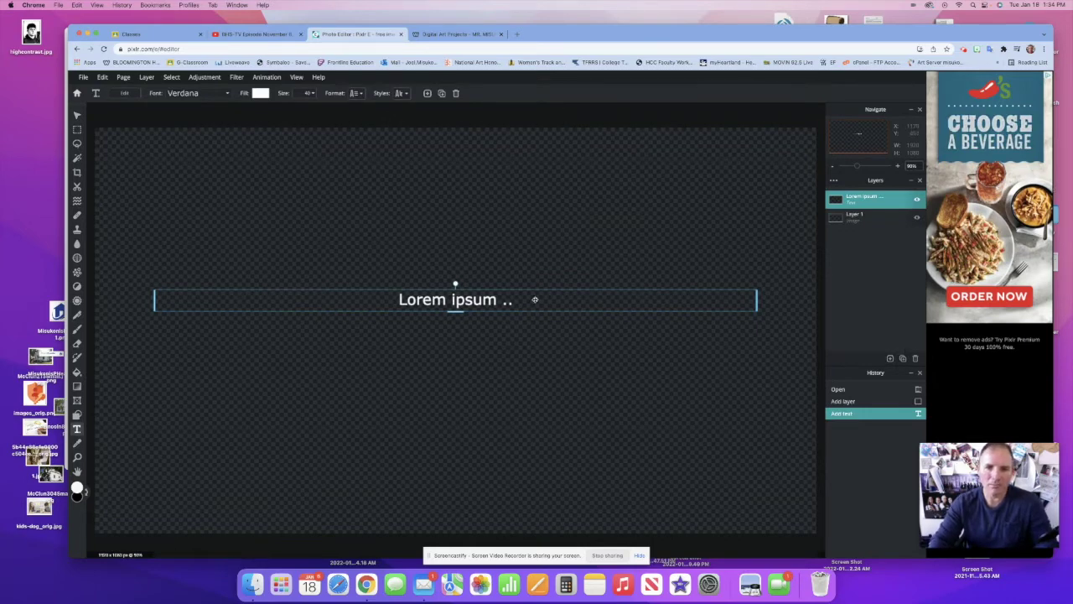
double_click(400, 300)
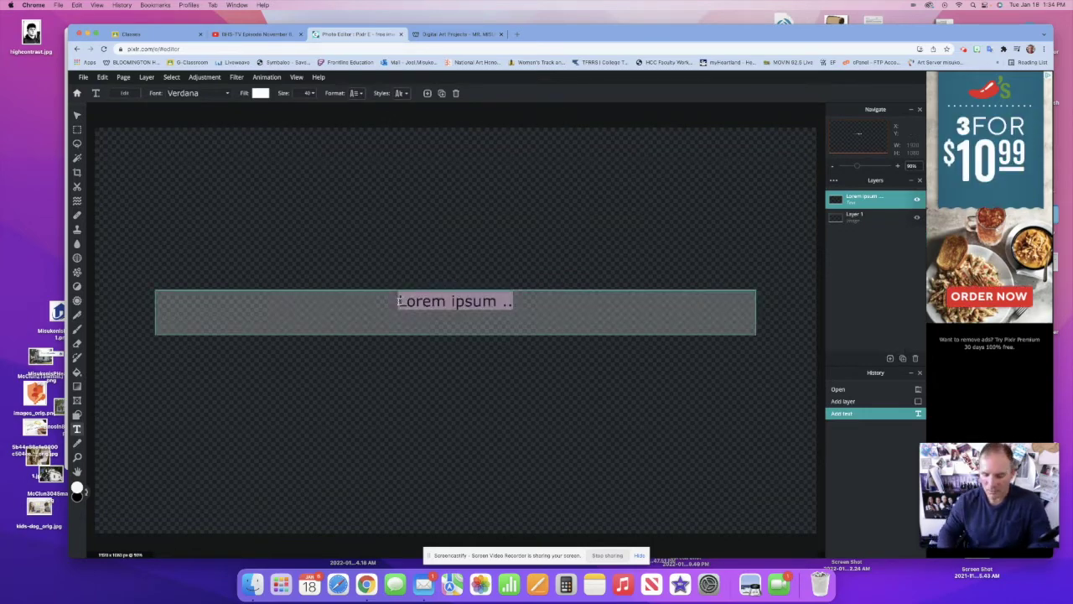
key("BackSpace")
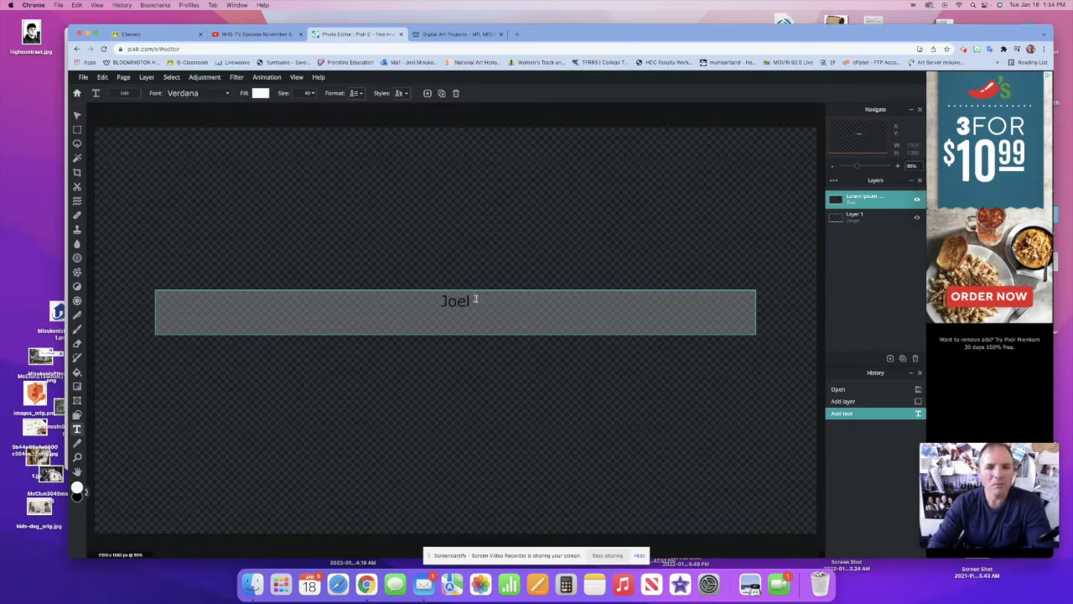
left_click_drag(475, 299, 442, 300)
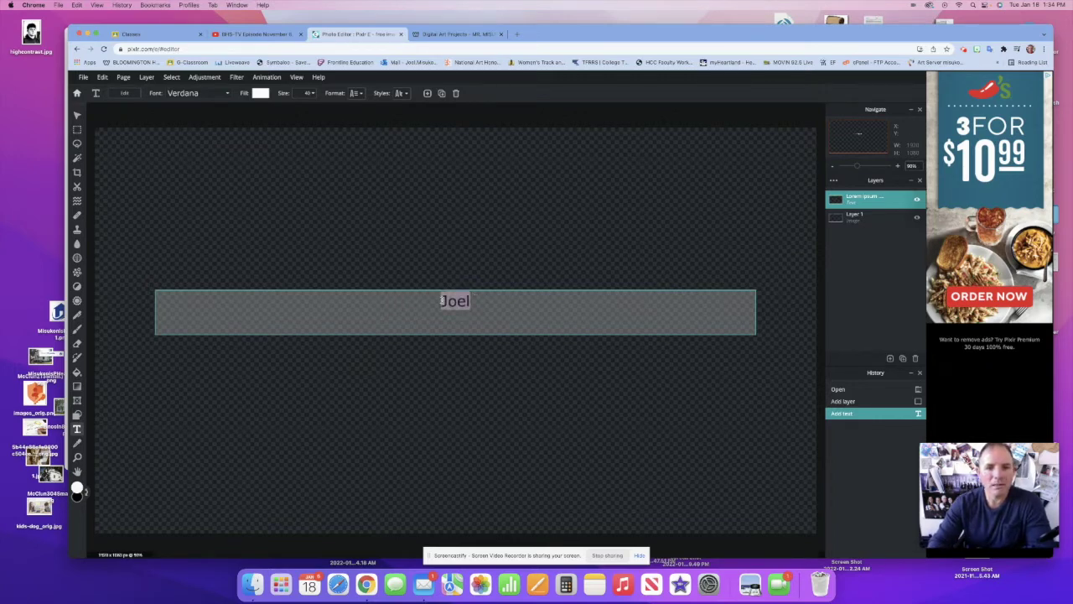
left_click(229, 94)
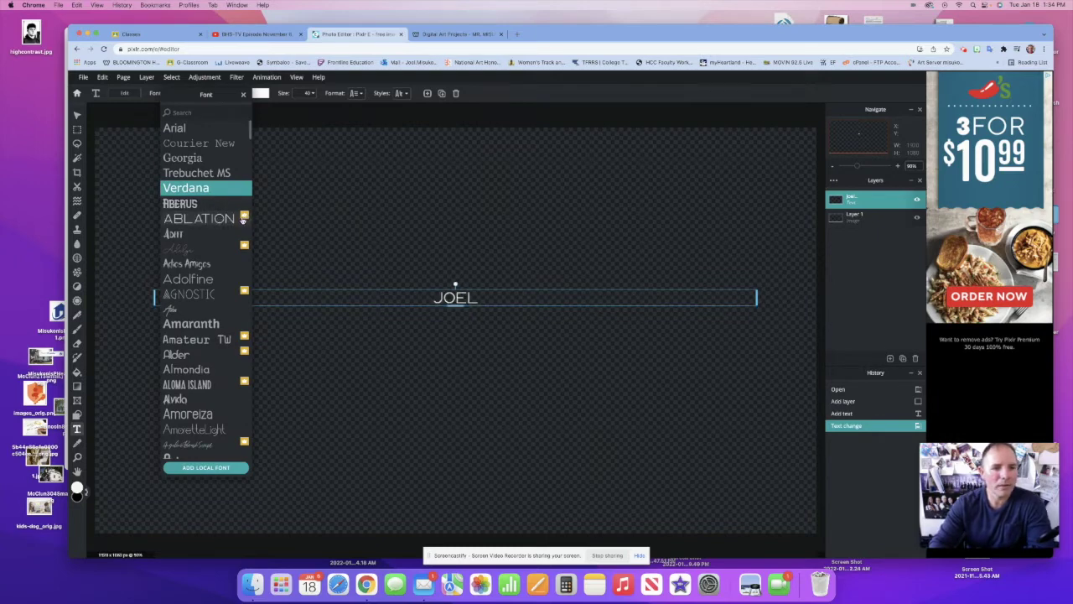
- Set the name text's font to Daddy Day from the font list
scroll(206, 312, "down", 3)
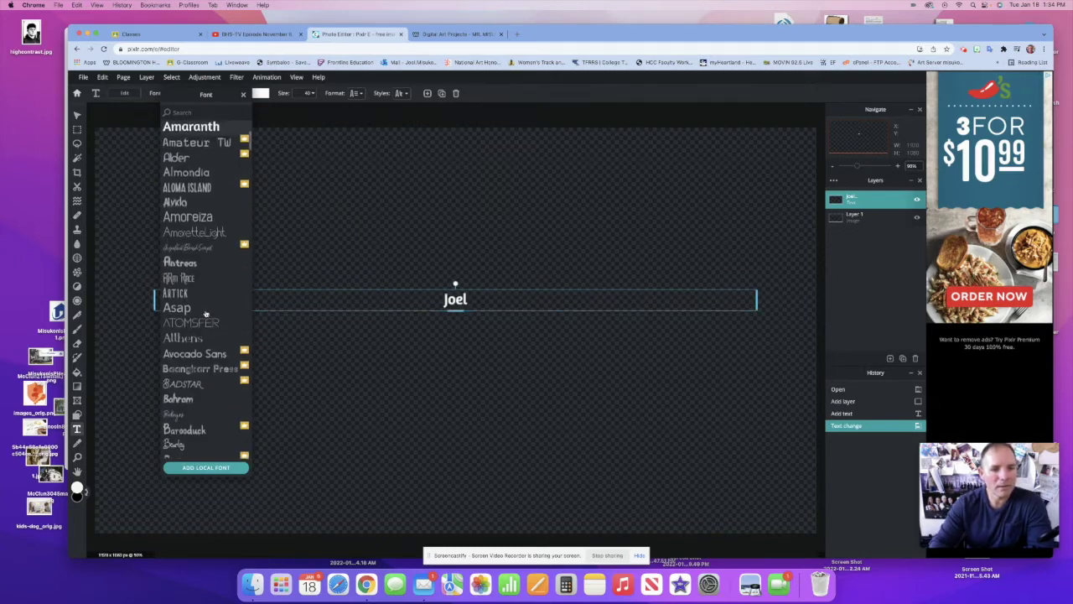
scroll(206, 312, "down", 3)
scroll(207, 317, "down", 4)
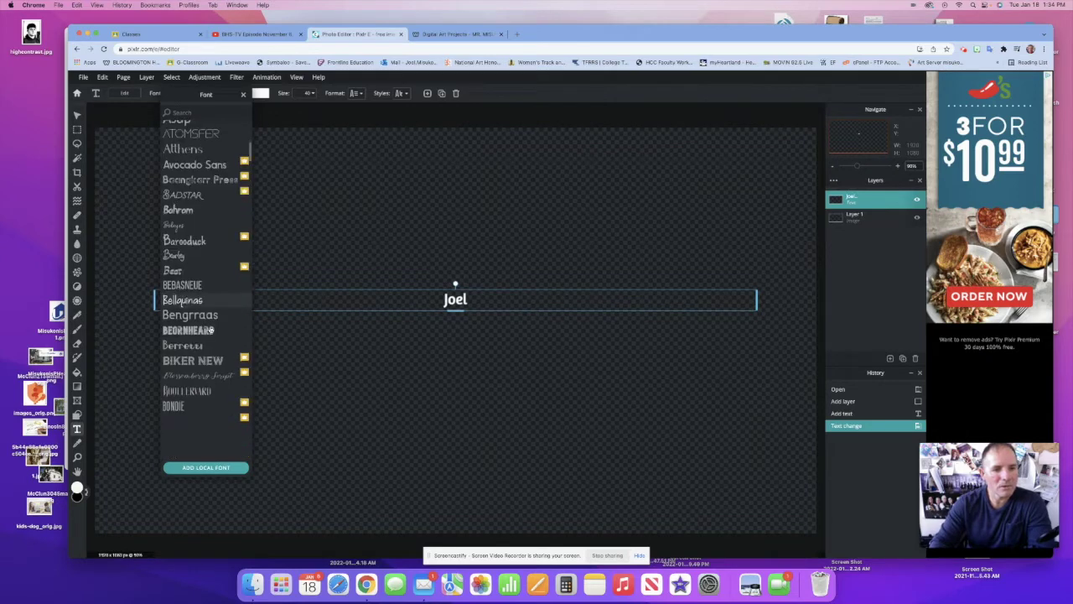
scroll(209, 329, "down", 2)
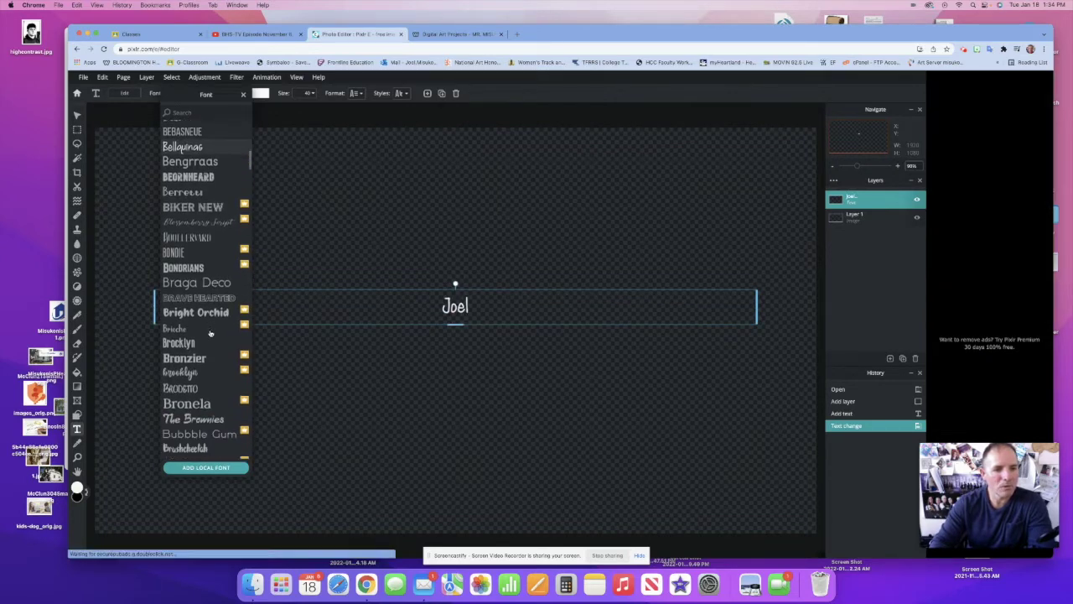
scroll(209, 347, "down", 7)
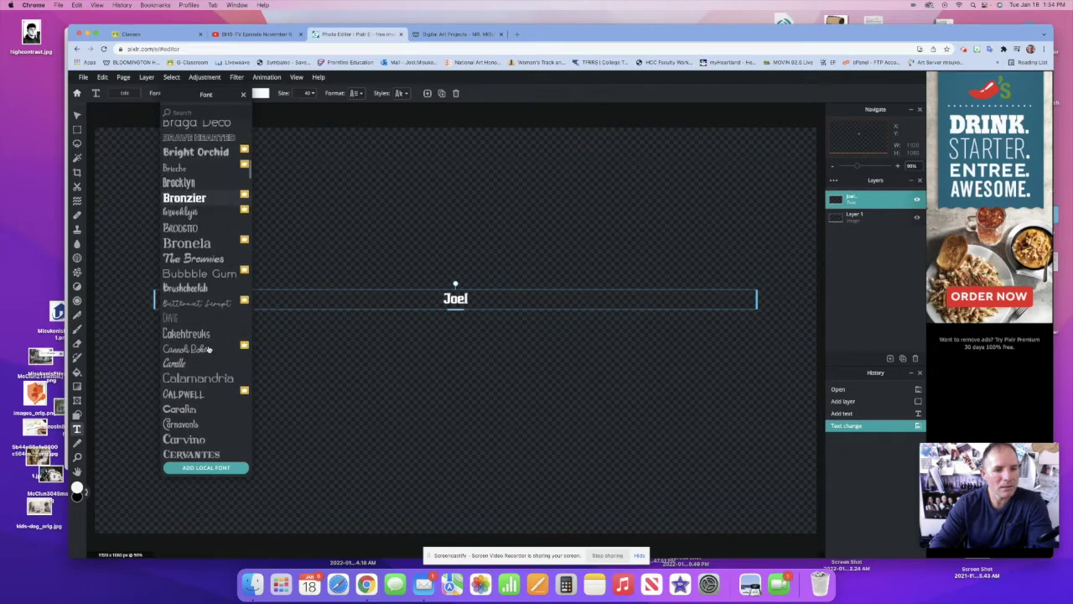
scroll(209, 349, "down", 5)
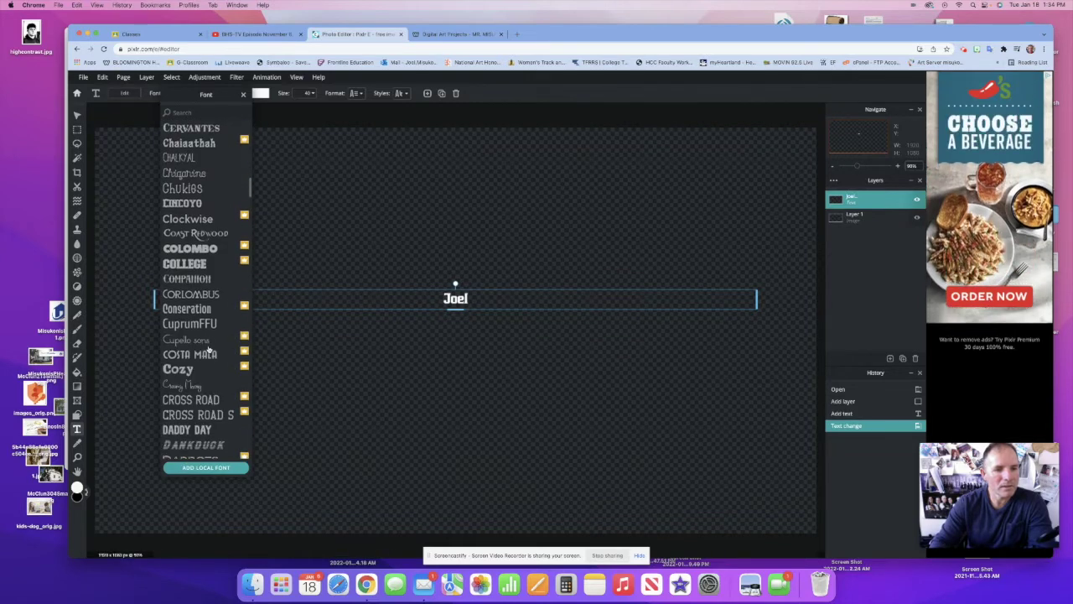
scroll(204, 363, "down", 2)
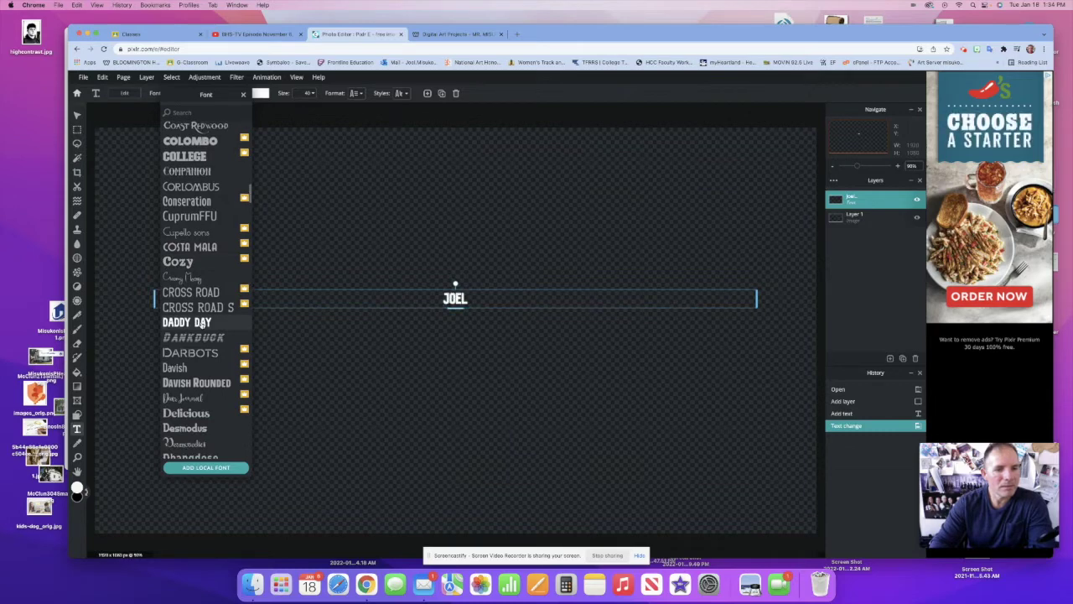
left_click(201, 324)
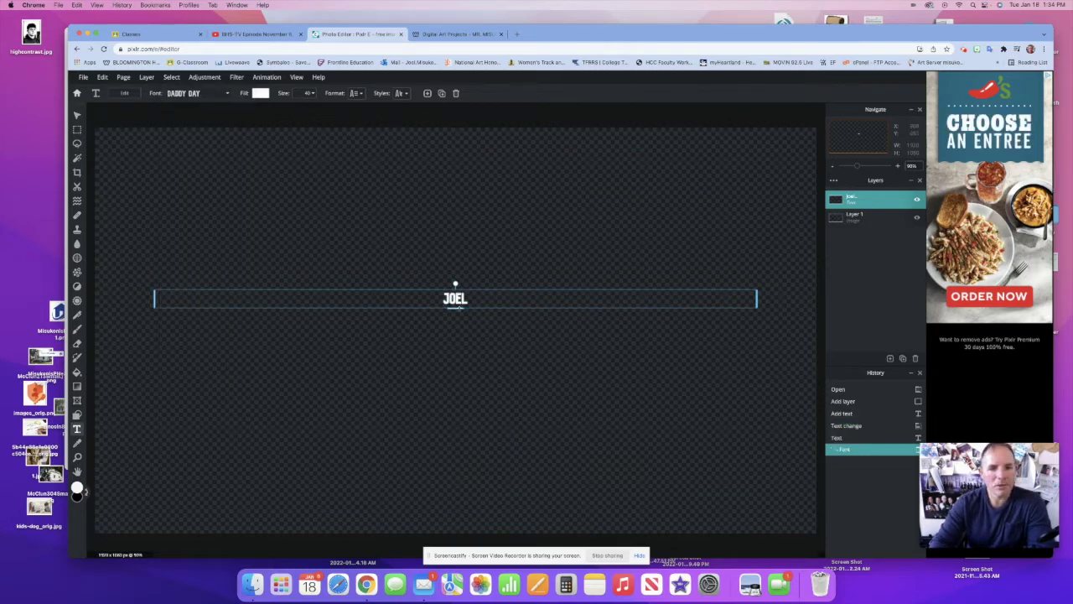
- Enlarge the name text to size 480 and centre it across the canvas
left_click_drag(455, 307, 452, 504)
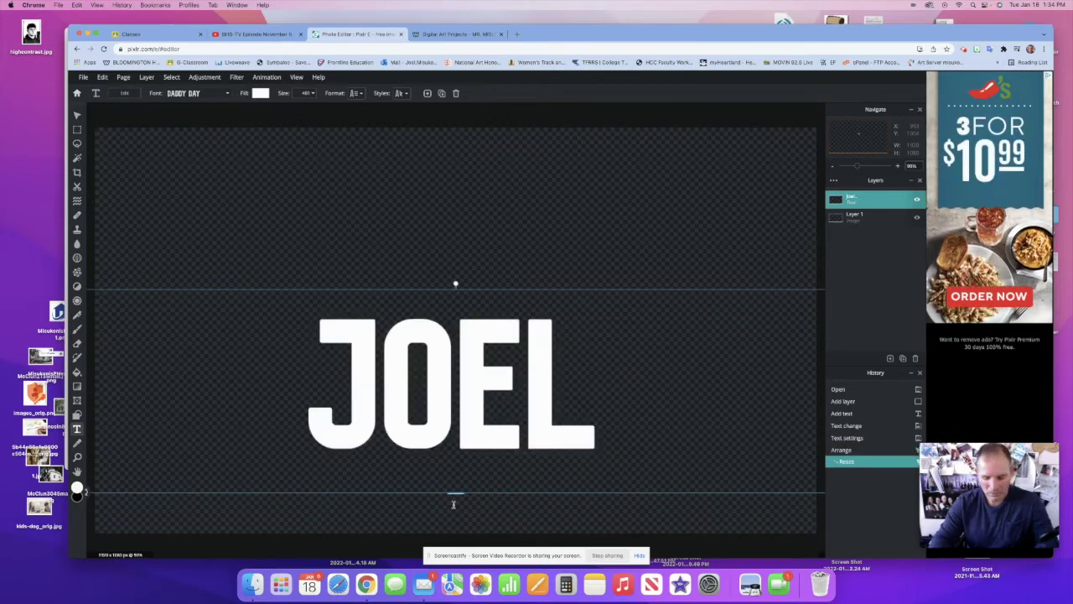
scroll(453, 503, "down", 5)
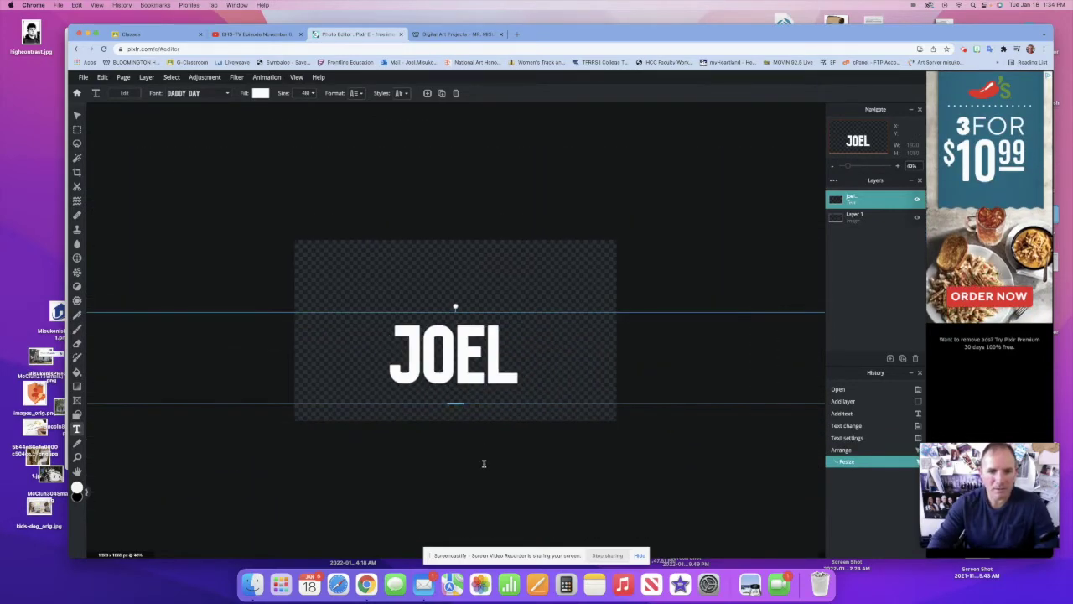
left_click_drag(468, 364, 467, 312)
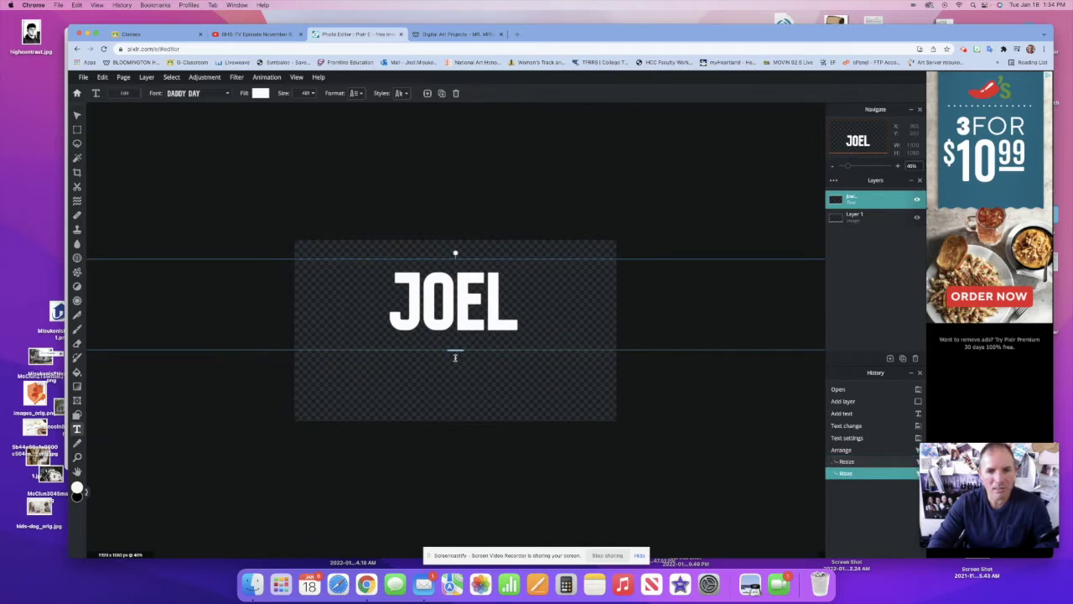
left_click_drag(456, 353, 451, 424)
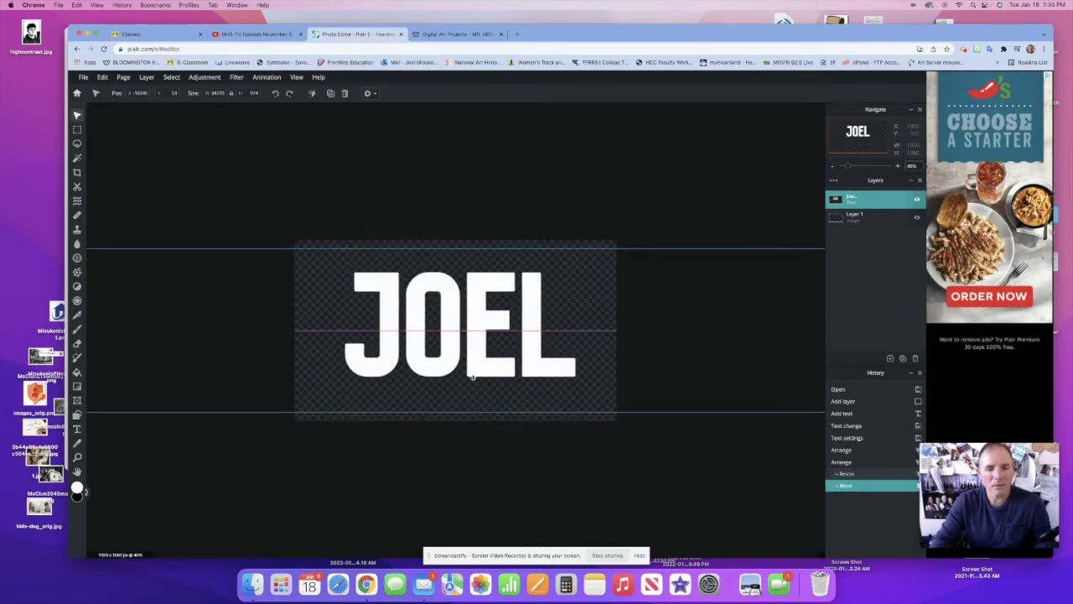
left_click_drag(474, 374, 471, 366)
left_click(461, 208)
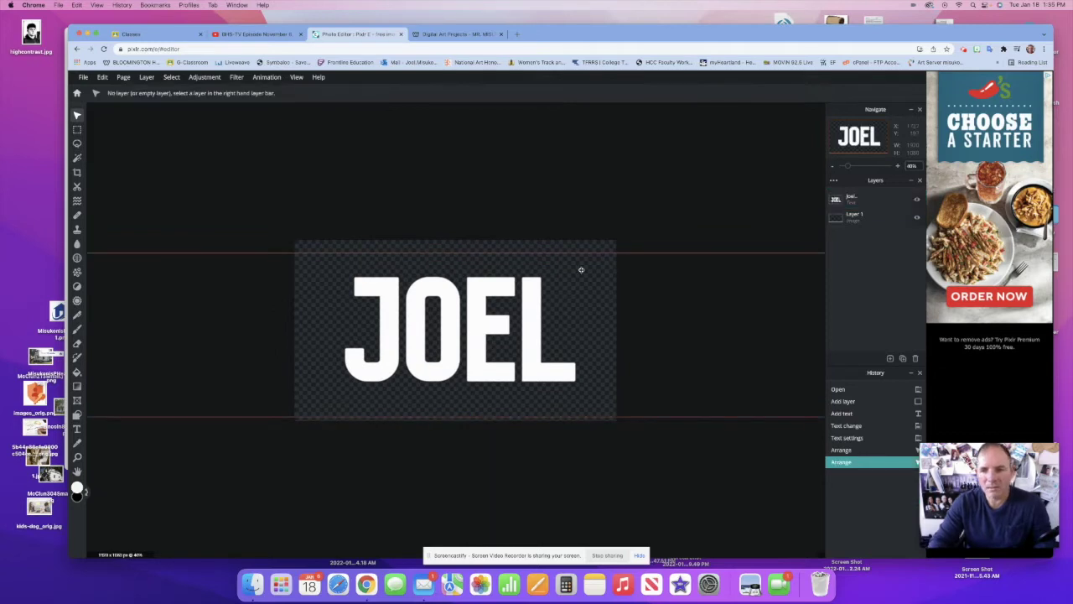
- Add a grey rectangle shape and flatten it into a bar spanning the text below it
left_click(891, 359)
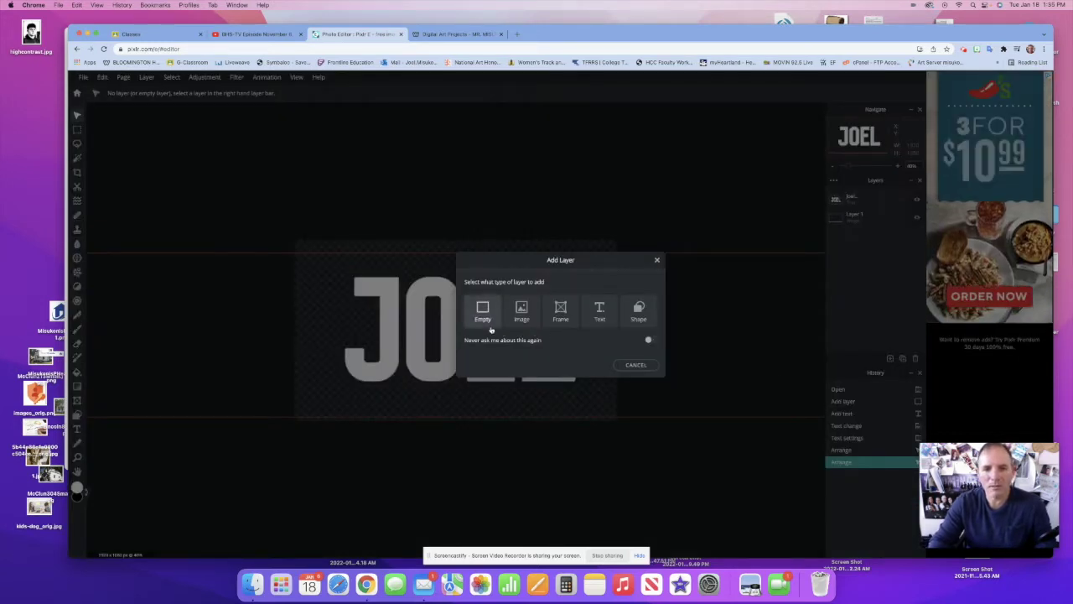
left_click(637, 312)
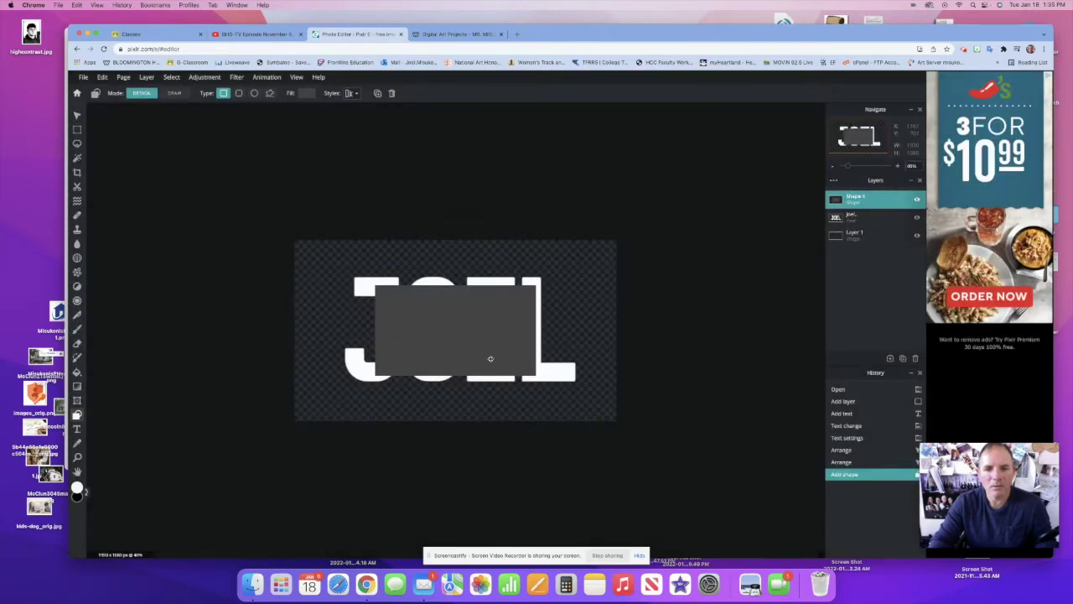
left_click_drag(490, 358, 503, 481)
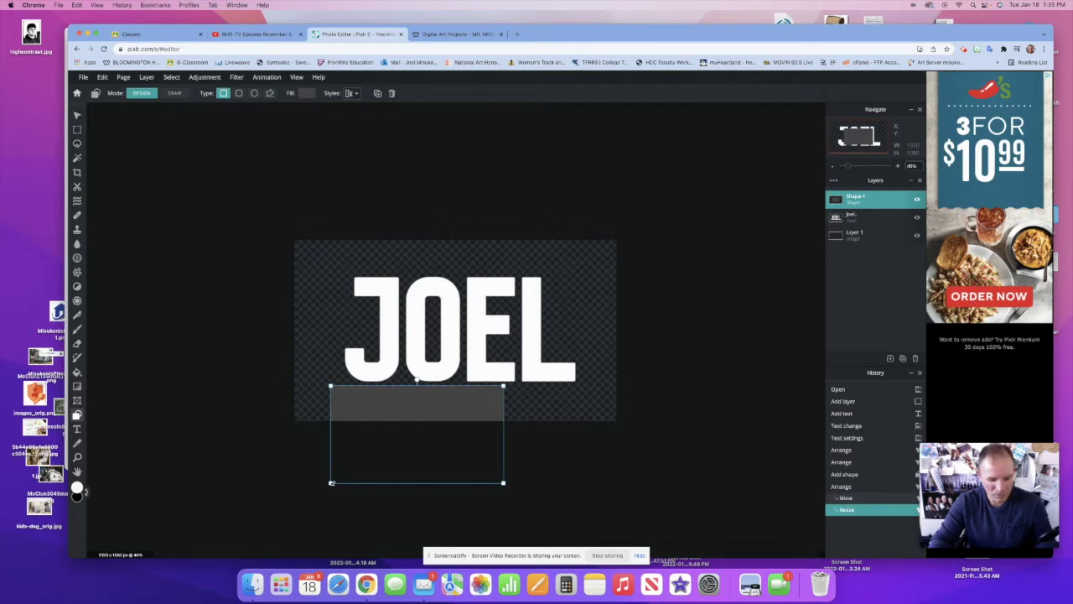
left_click_drag(331, 483, 341, 408)
left_click_drag(503, 408, 574, 408)
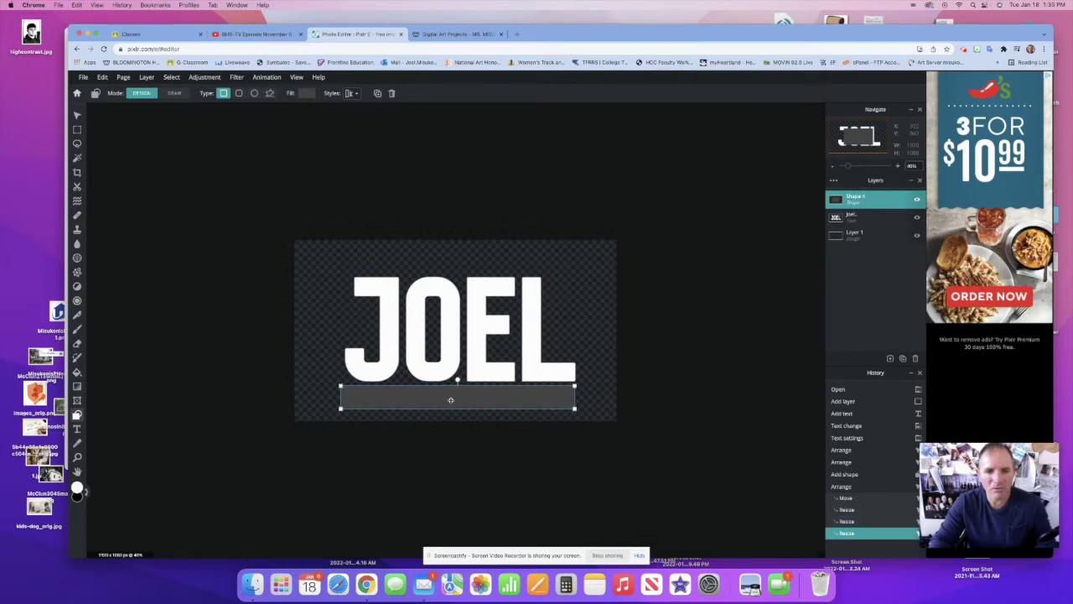
- Remove the accidental extra shape and keep the bar centred beneath the text
left_click(453, 409)
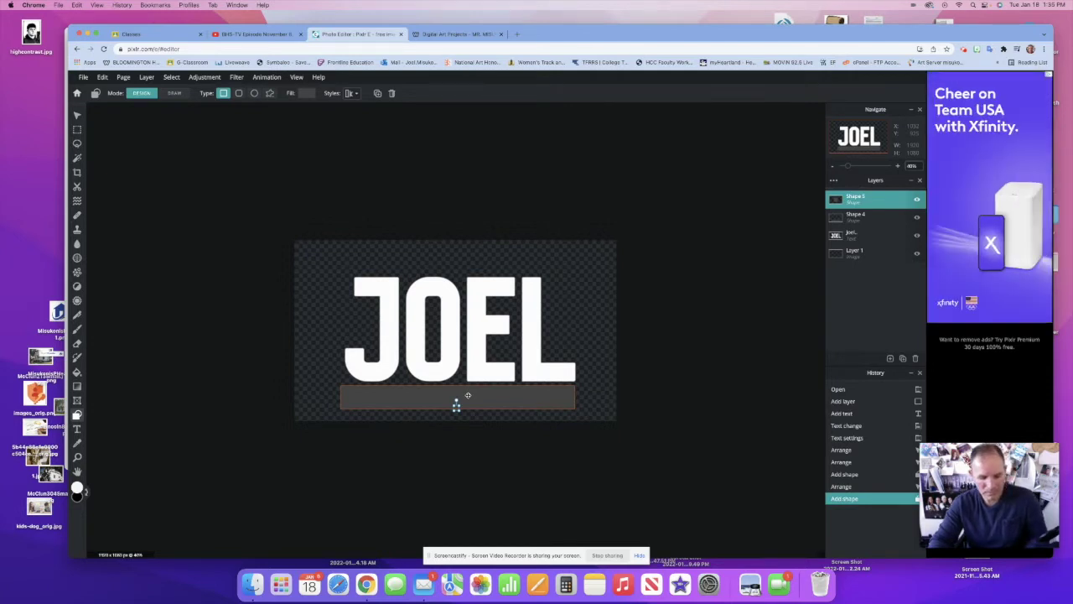
key("super+z")
left_click_drag(457, 402, 458, 401)
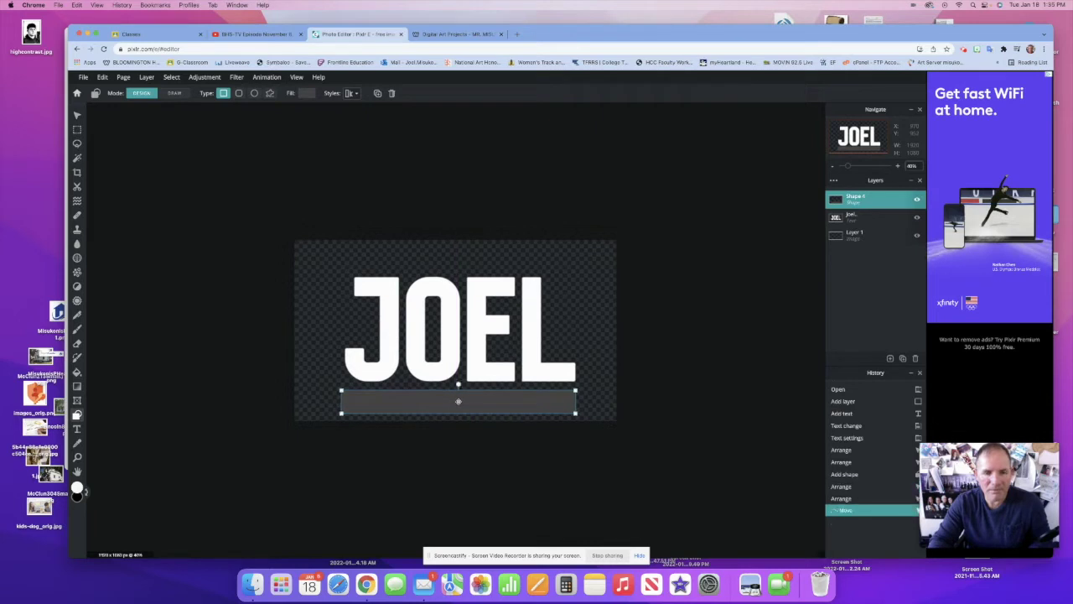
key("super+z")
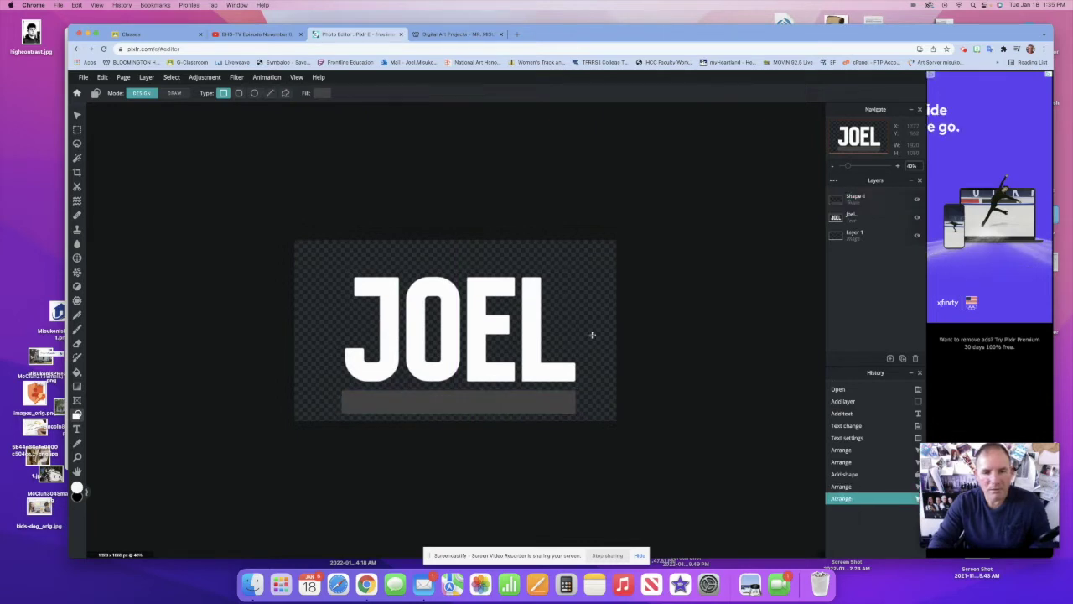
- Duplicate the grey bar and place the copy centred above the name text
left_click(506, 400)
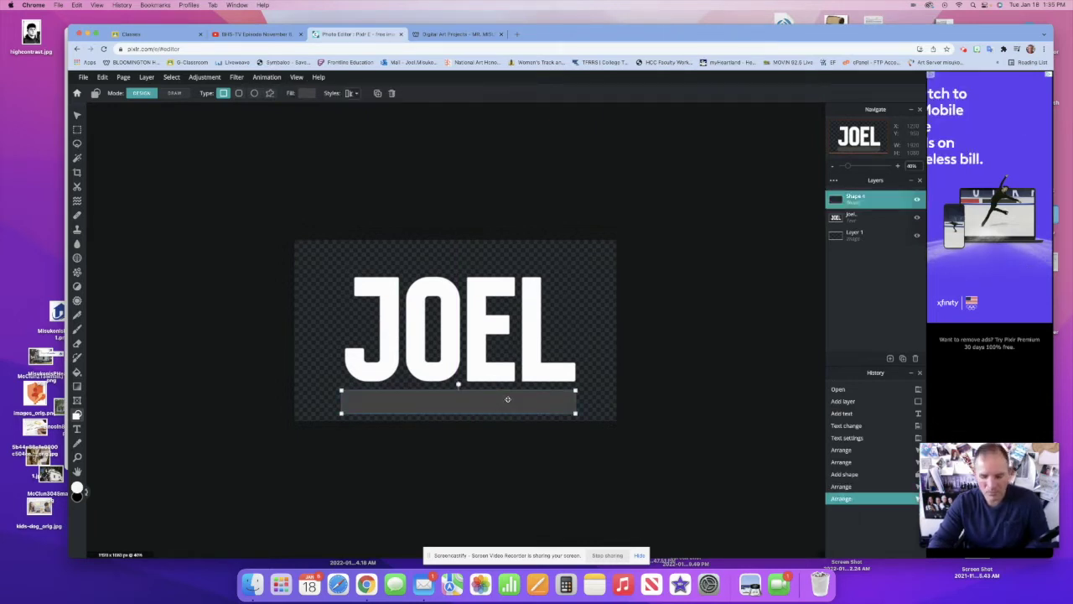
key("super+c")
key("super+v")
left_click_drag(506, 400, 509, 255)
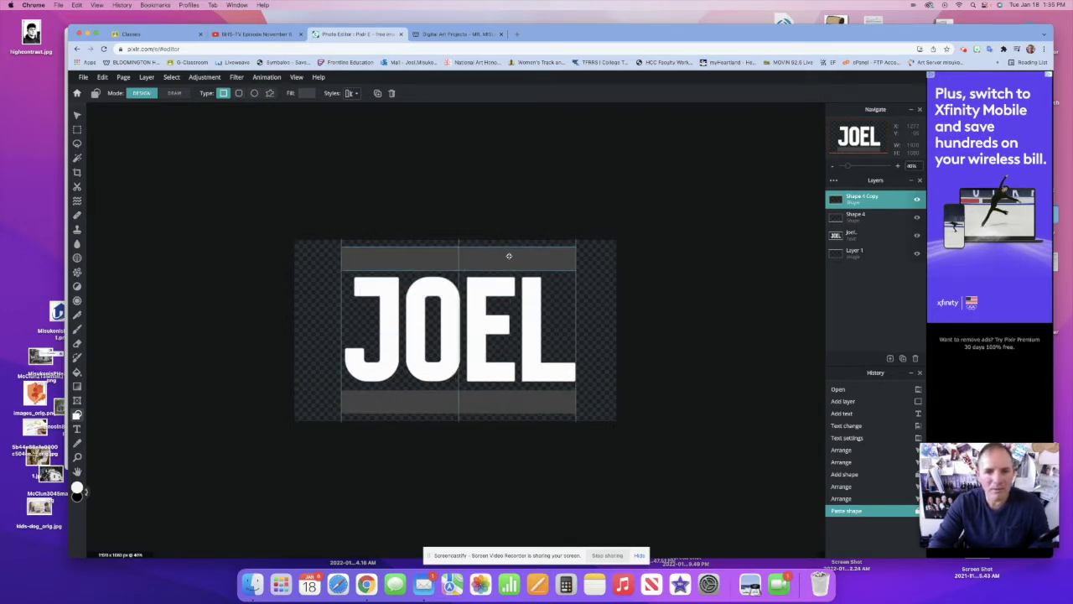
left_click_drag(509, 255, 509, 256)
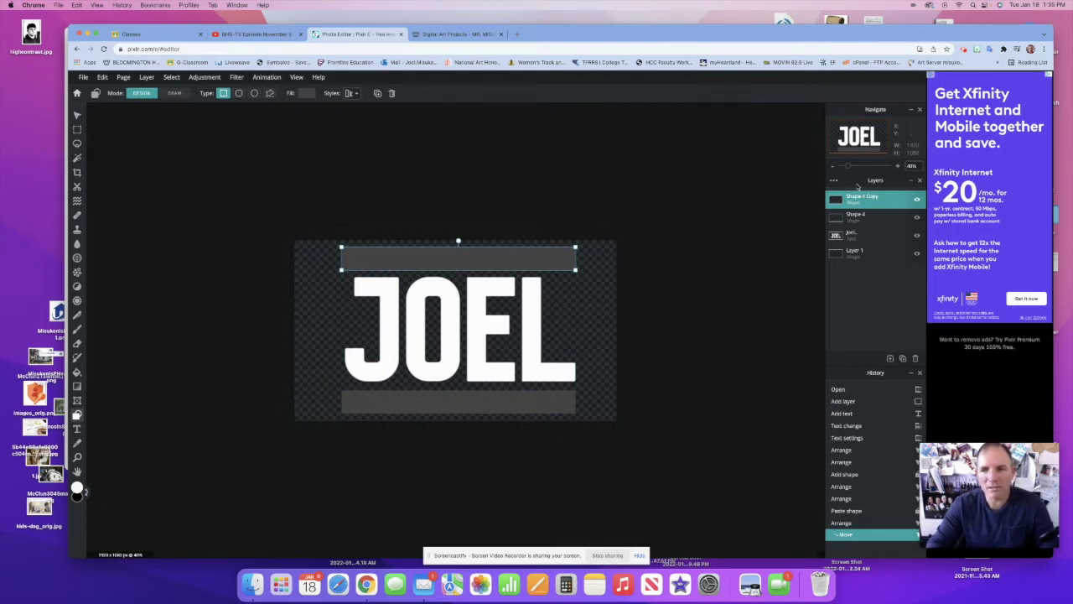
- Merge all layers into one and unlock the resulting Background layer
left_click(834, 183)
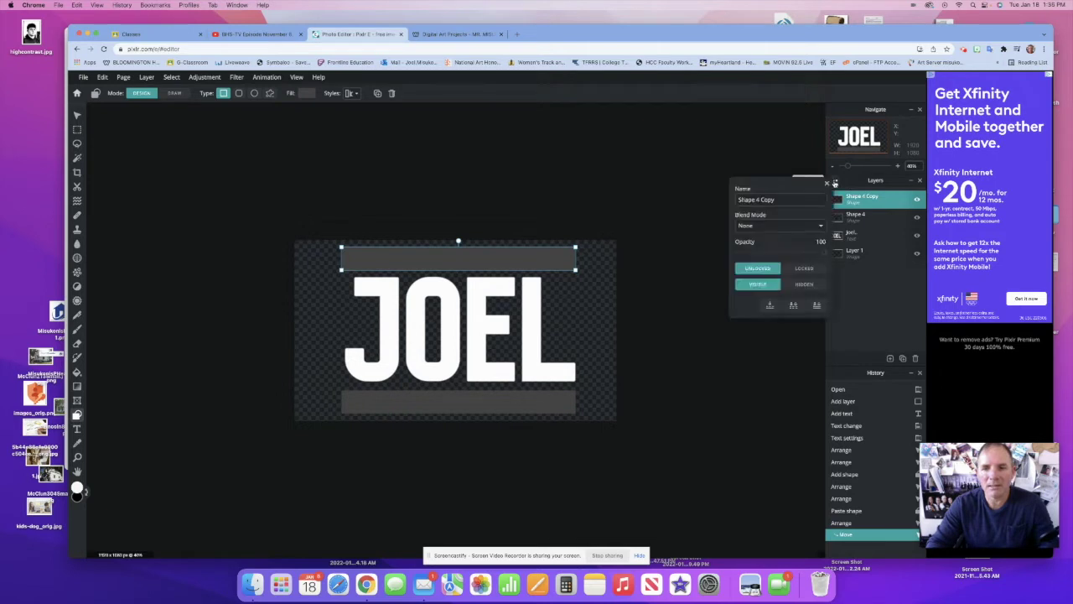
left_click(816, 304)
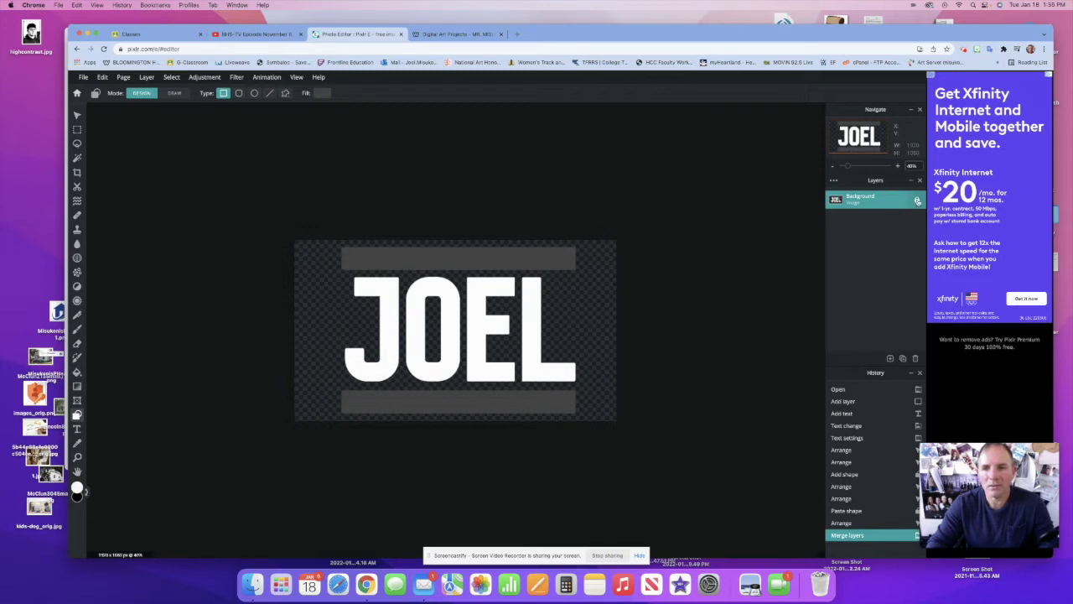
left_click(917, 200)
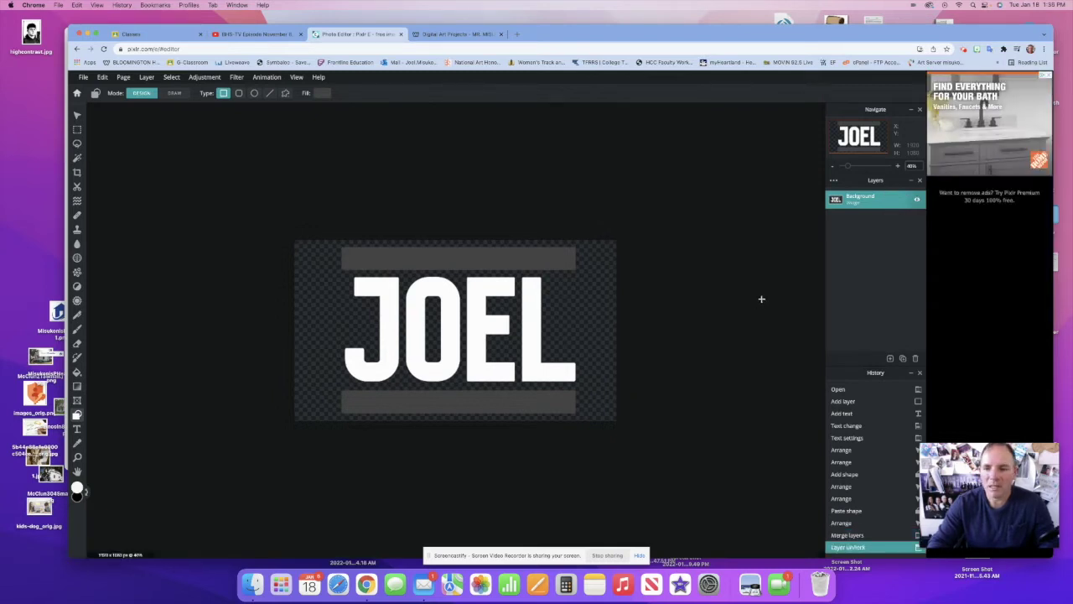
left_click(891, 359)
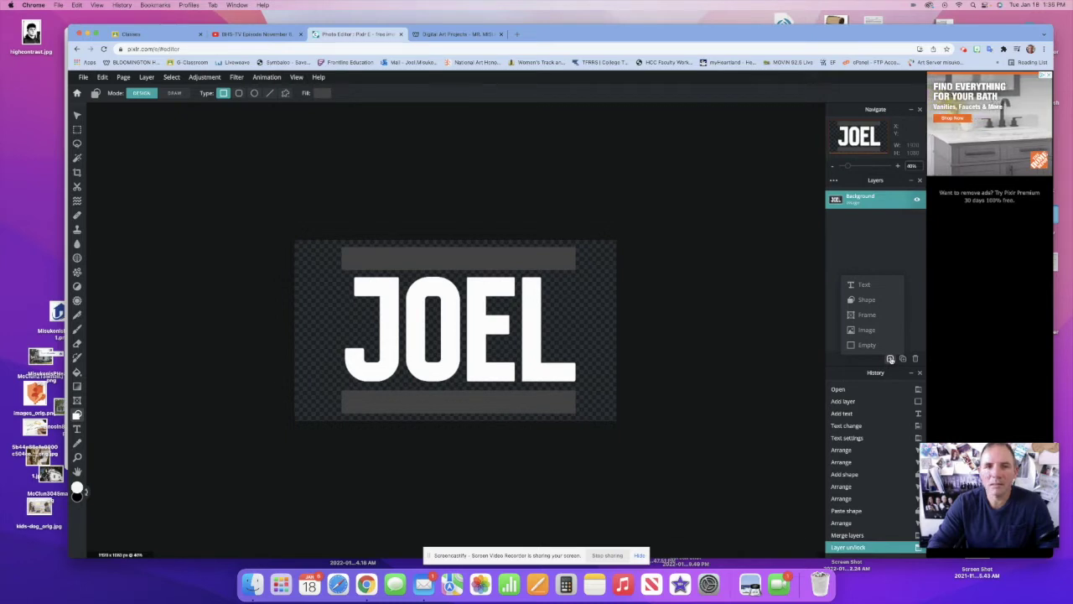
left_click(479, 34)
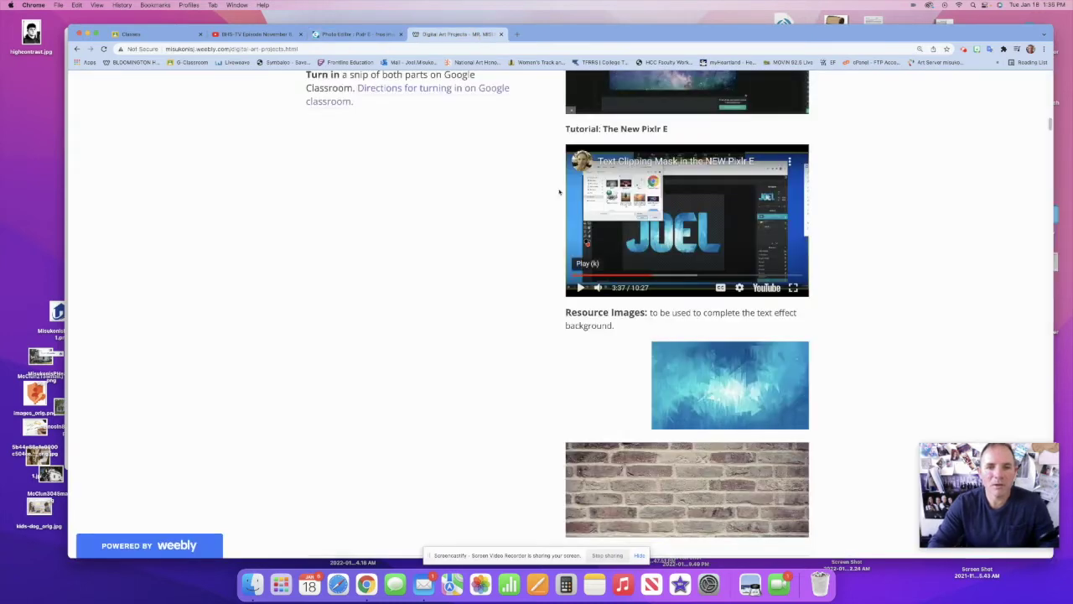
- Save the blue texture and brick images from the class page to the desktop
left_click_drag(729, 385, 32, 193)
left_click_drag(671, 478, 21, 251)
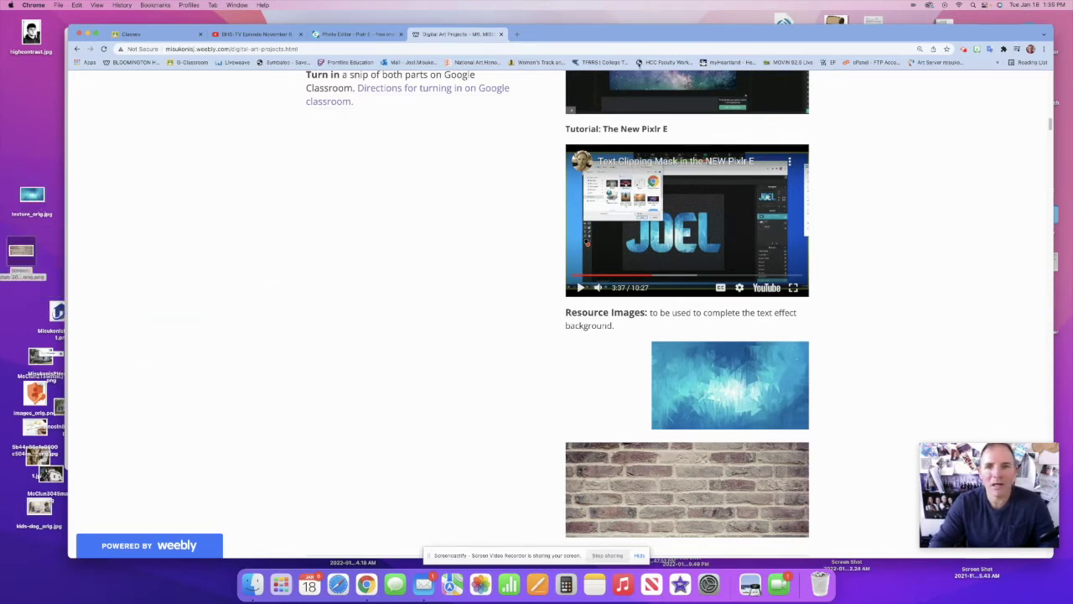
left_click(356, 34)
left_click(890, 358)
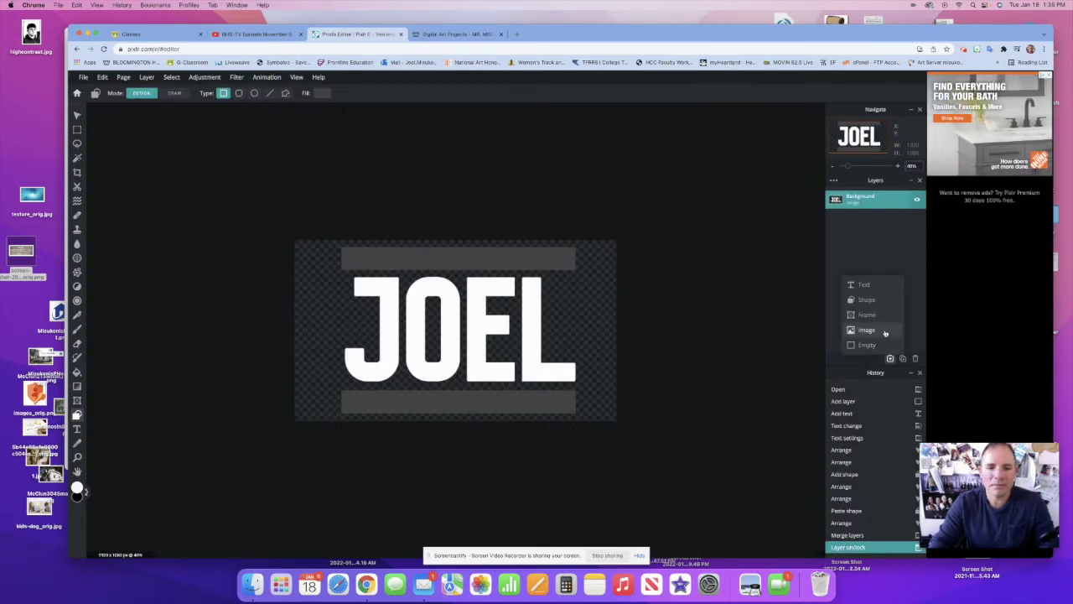
- Add texture_orig.jpg from Recents as a new image layer
left_click(868, 330)
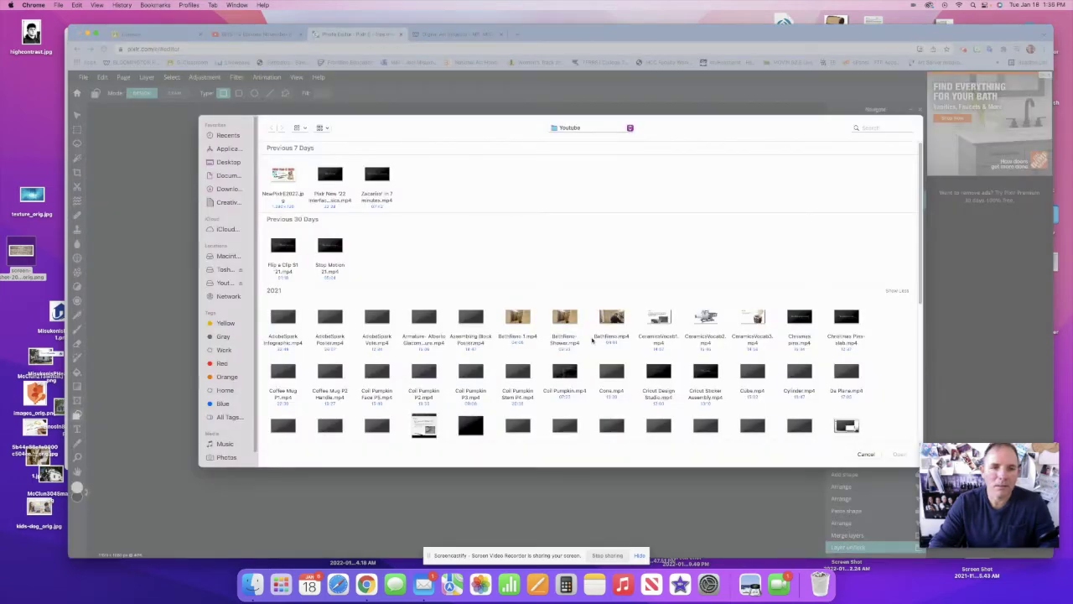
left_click(235, 137)
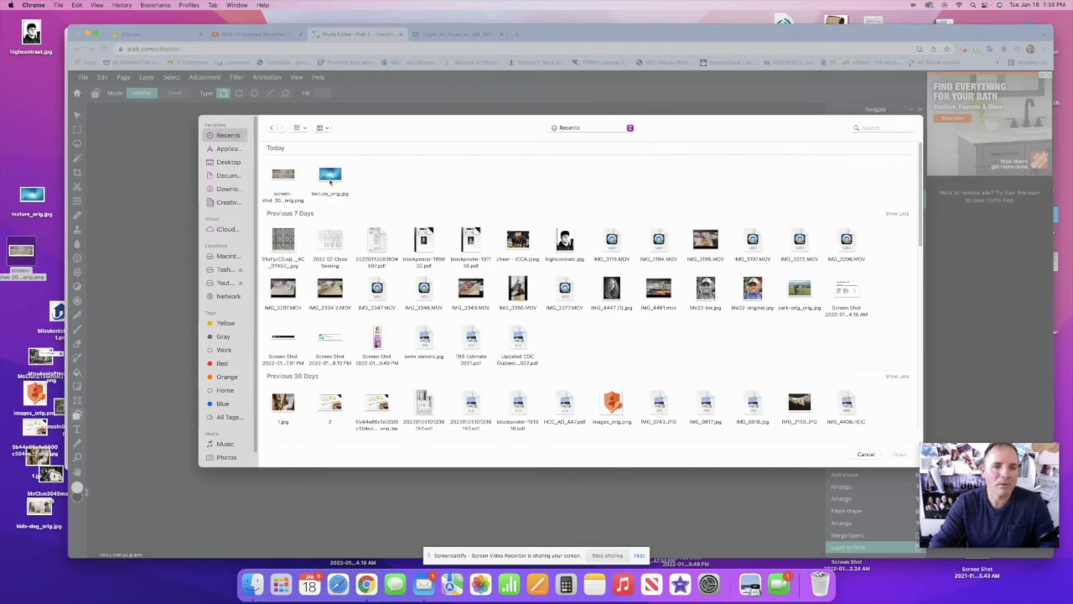
left_click(343, 189)
left_click(905, 454)
left_click(335, 332)
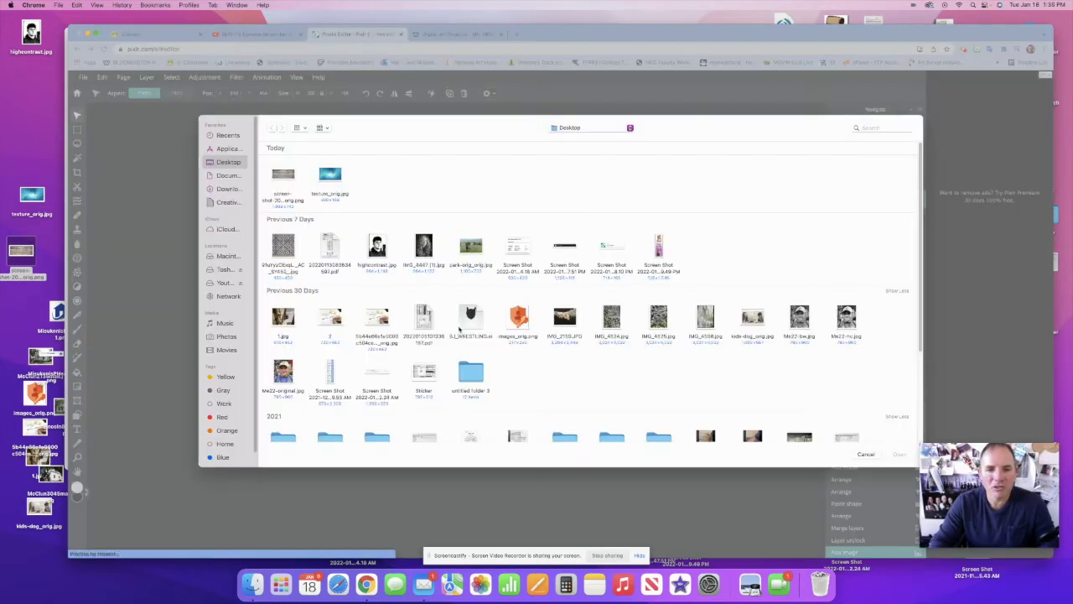
left_click(866, 454)
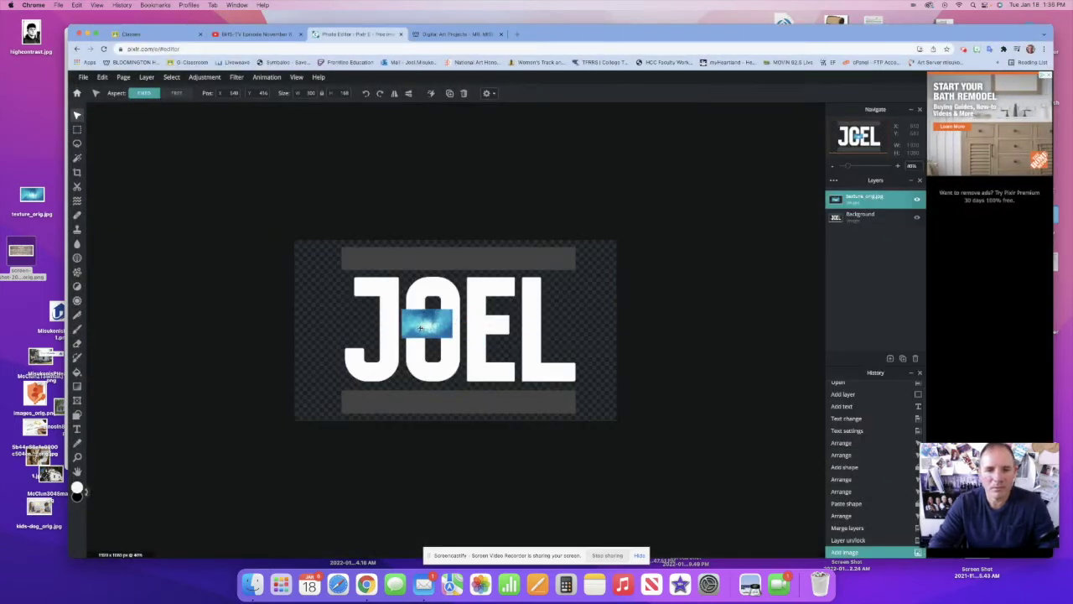
- Stretch the texture to fill the canvas and move the text layer above it
left_click_drag(421, 327, 620, 441)
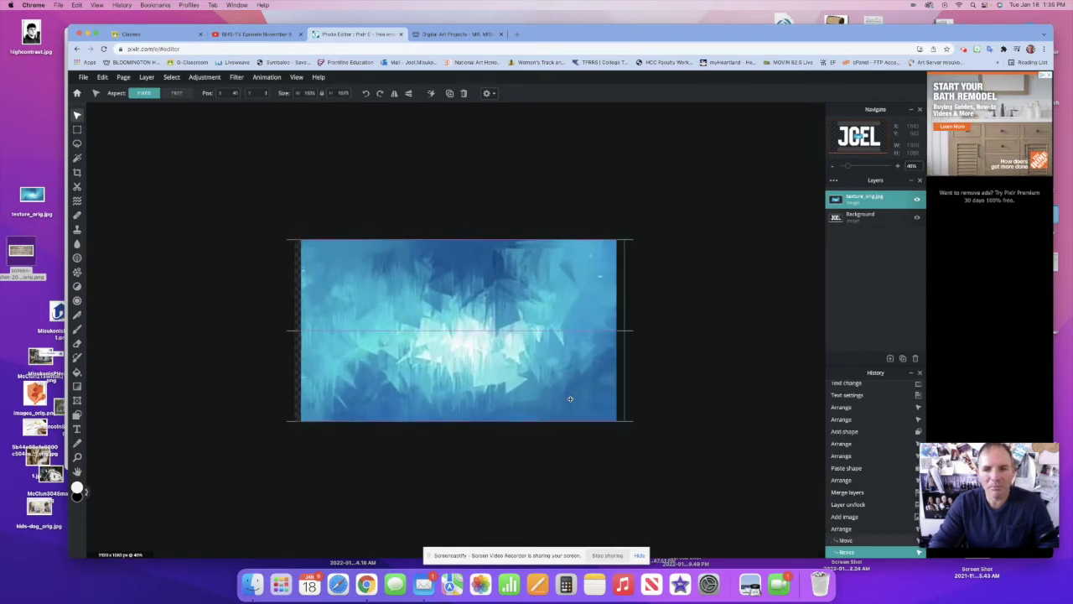
left_click_drag(570, 398, 579, 397)
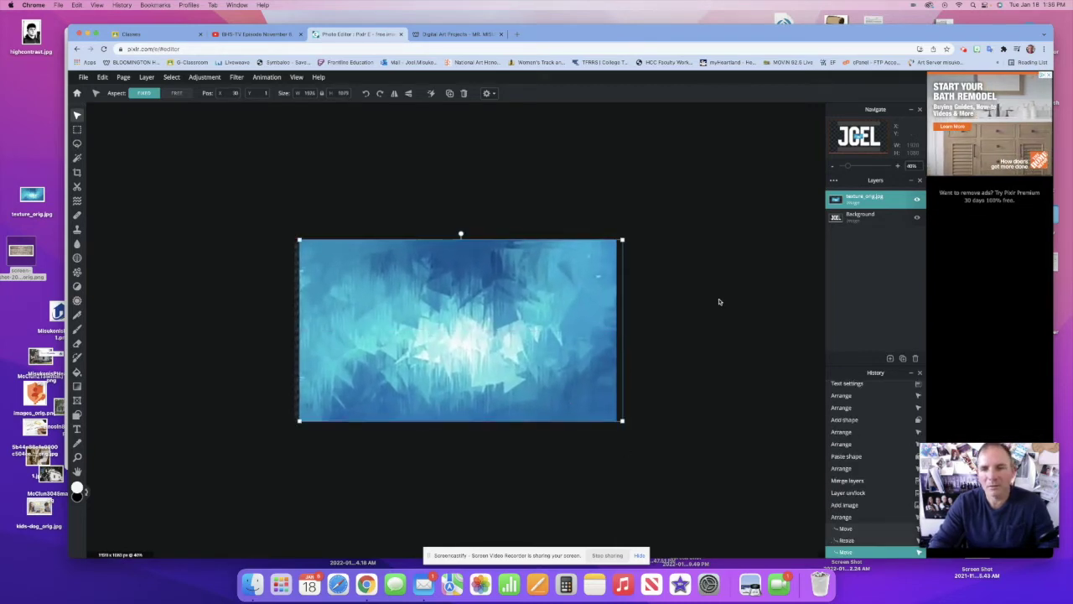
left_click_drag(877, 219, 874, 203)
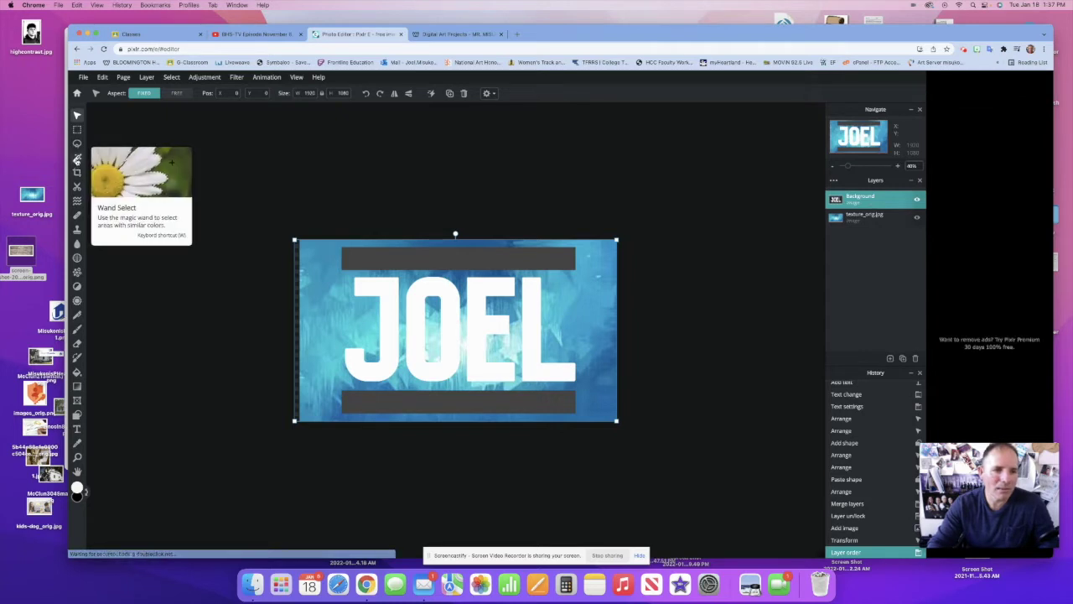
- Magic-wand select two regions of the JOEL design, then make texture_orig.jpg the active layer
left_click(78, 158)
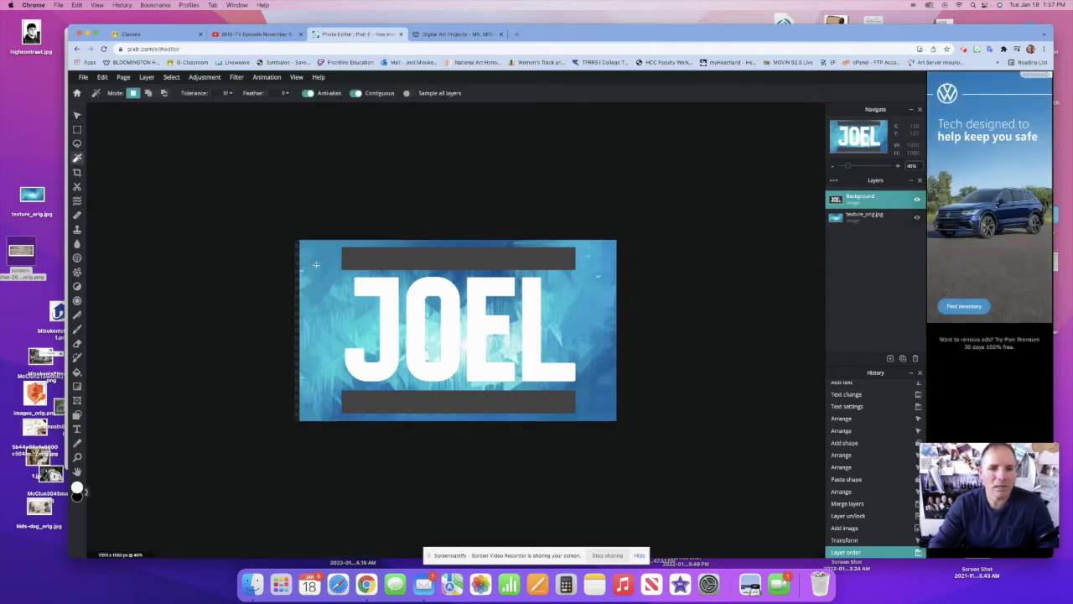
left_click(315, 264)
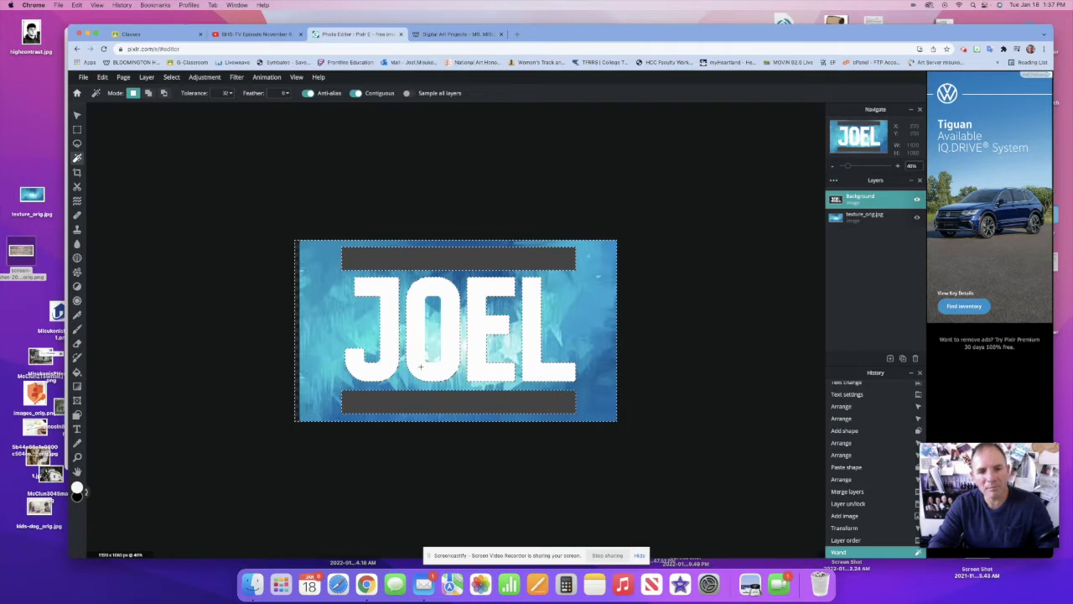
key("shift")
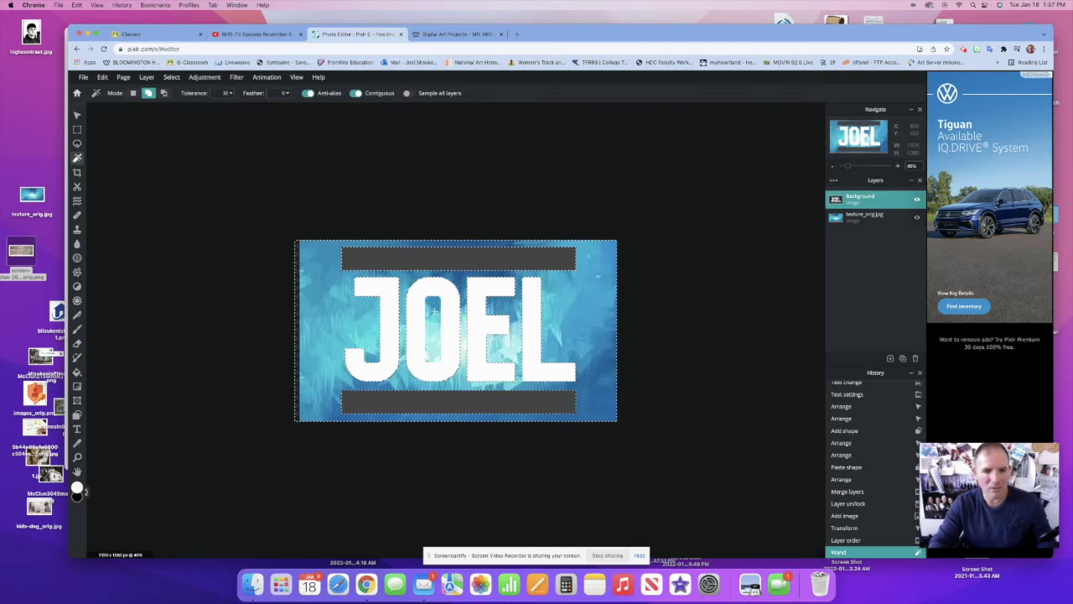
left_click(434, 311, "shift")
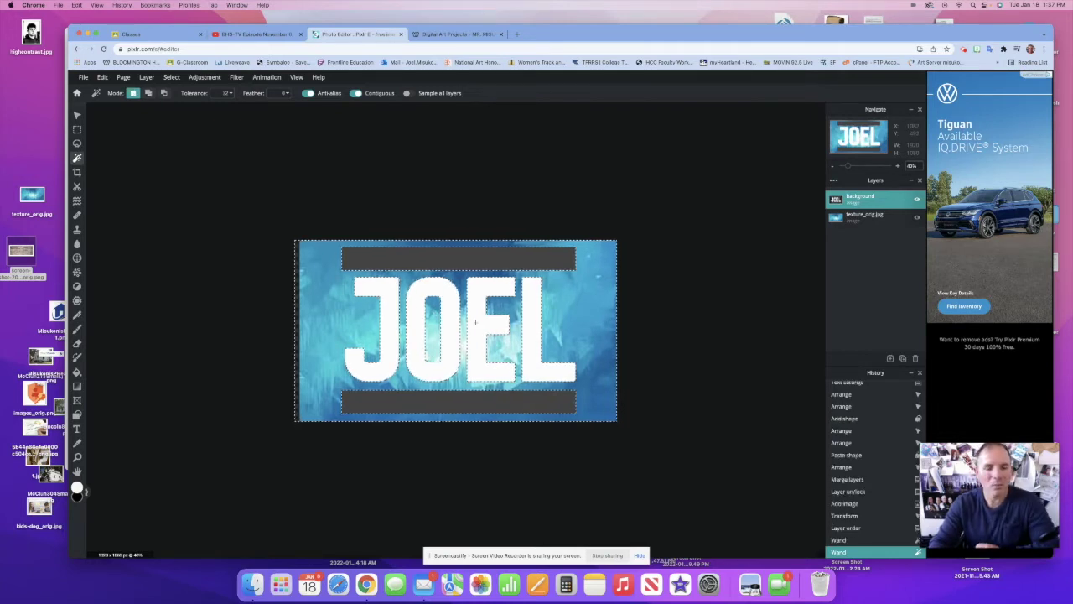
left_click(881, 217)
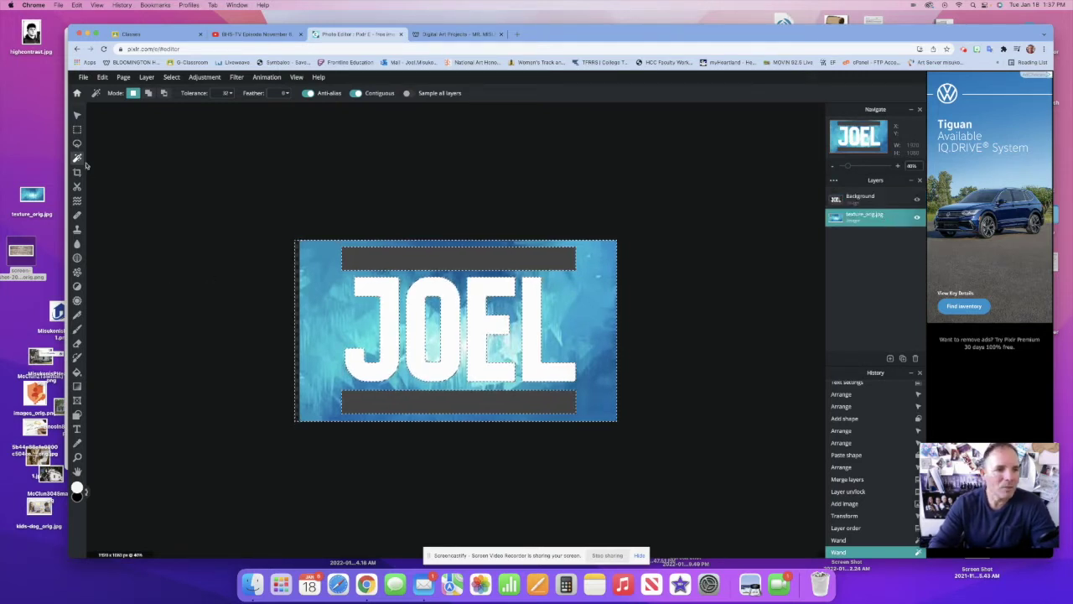
left_click(78, 344)
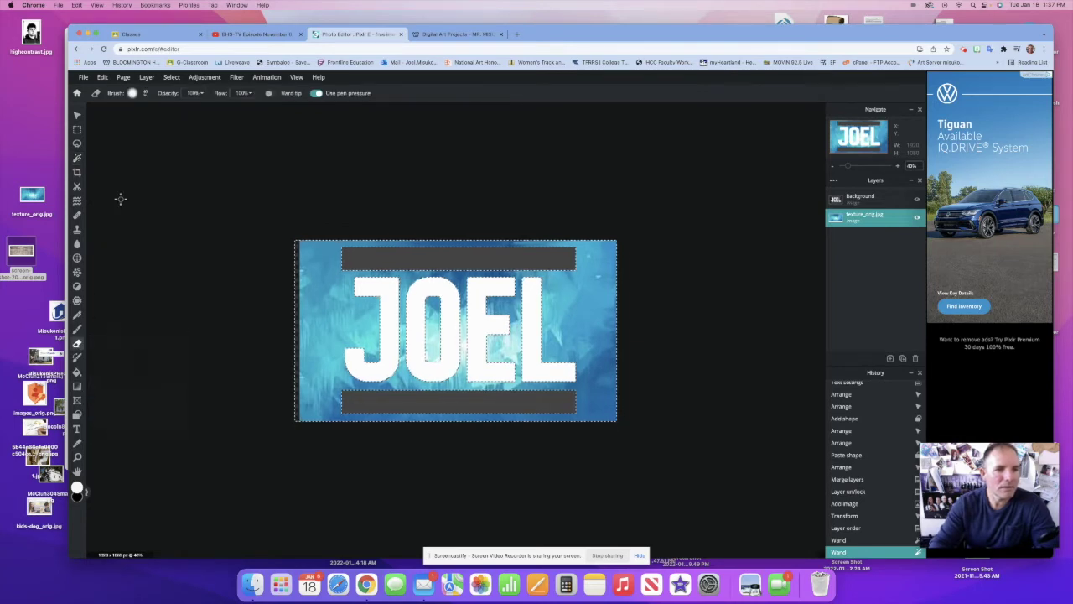
- Erase the blue texture around the JOEL shapes with a 1000px eraser
left_click(147, 93)
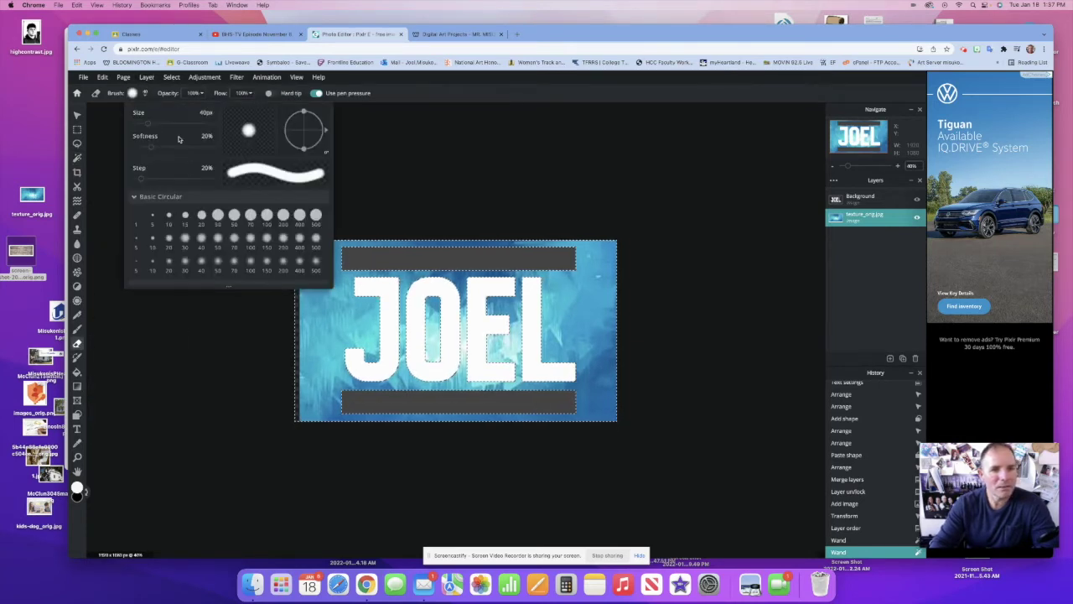
left_click_drag(149, 123, 211, 123)
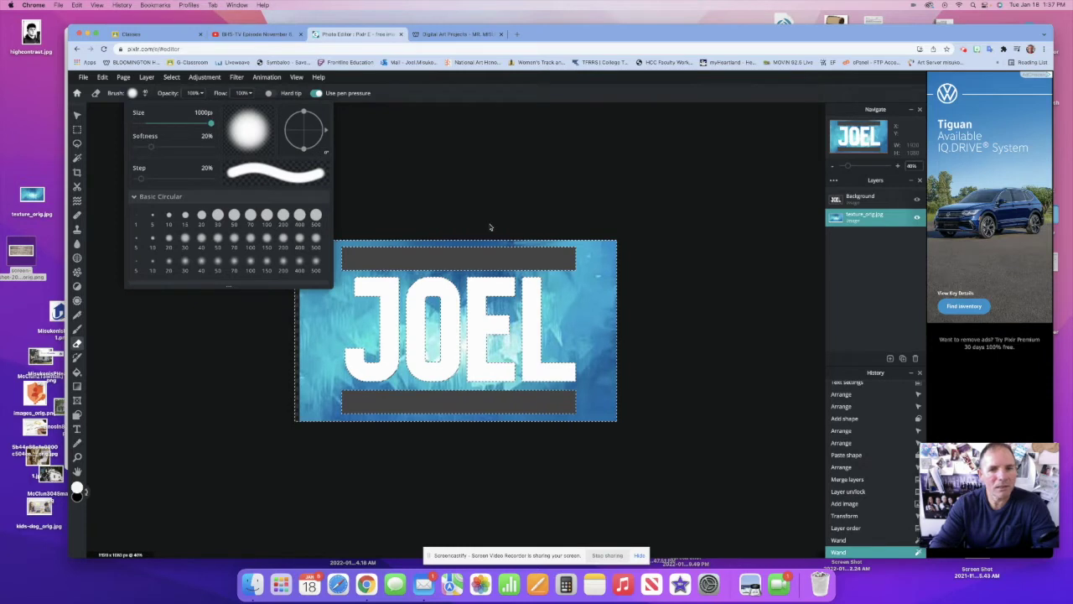
mouse_move(319, 277)
left_mouse_down()
mouse_move(283, 292)
mouse_move(256, 401)
mouse_move(507, 381)
mouse_move(618, 234)
mouse_move(443, 244)
left_mouse_up()
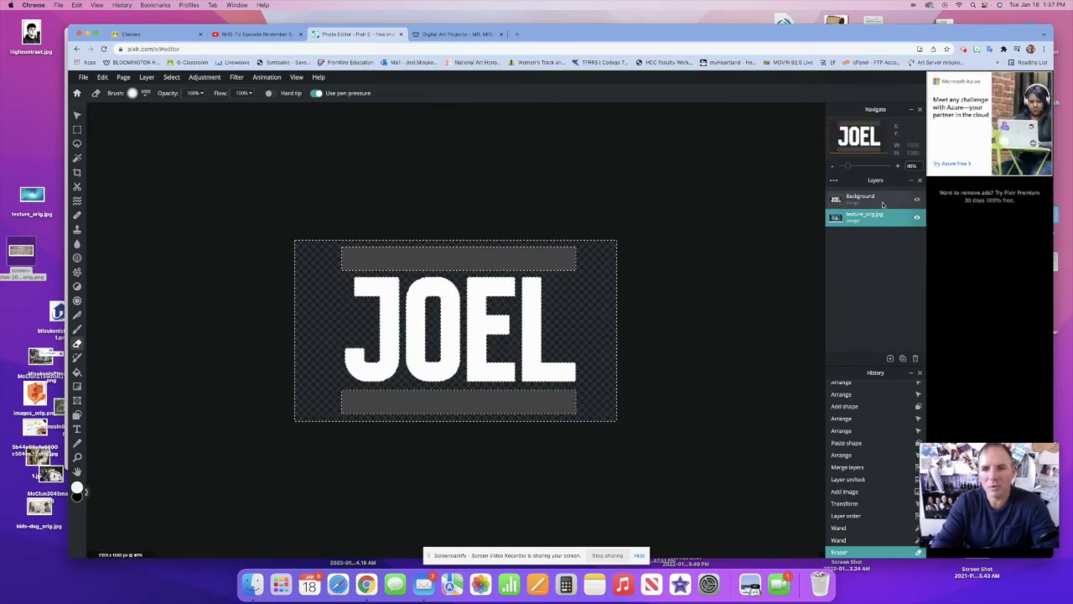
- Hide the Background layer and clear the selection
left_click(916, 200)
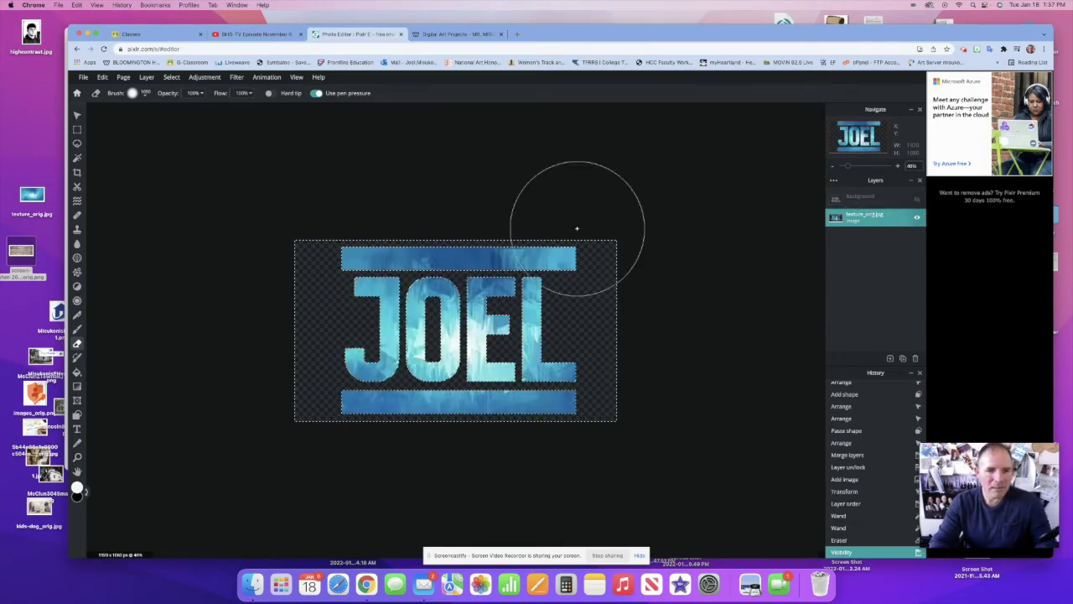
left_click(171, 76)
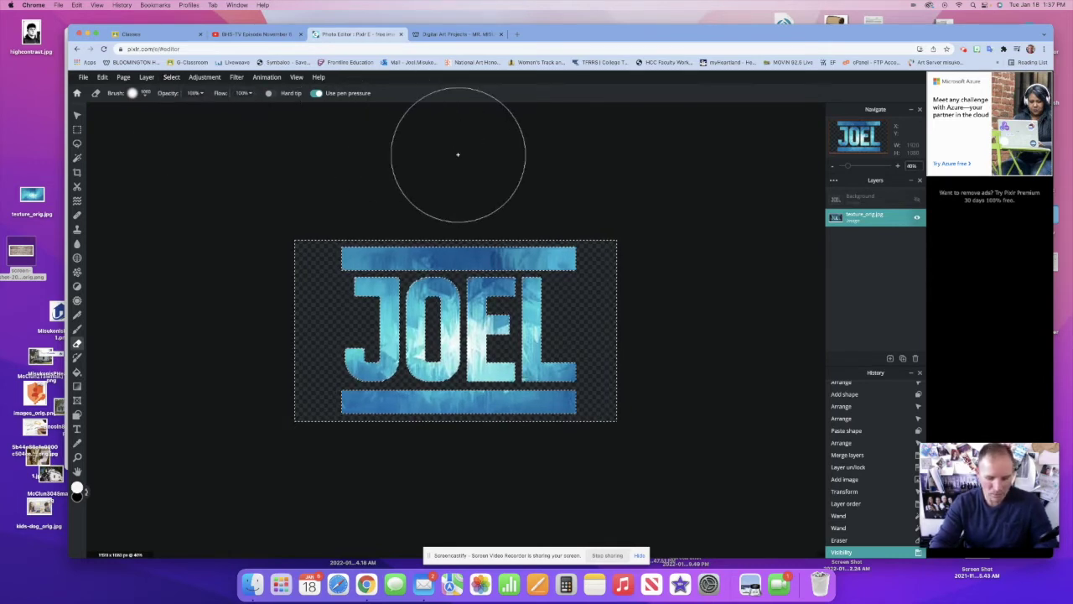
key("super+d")
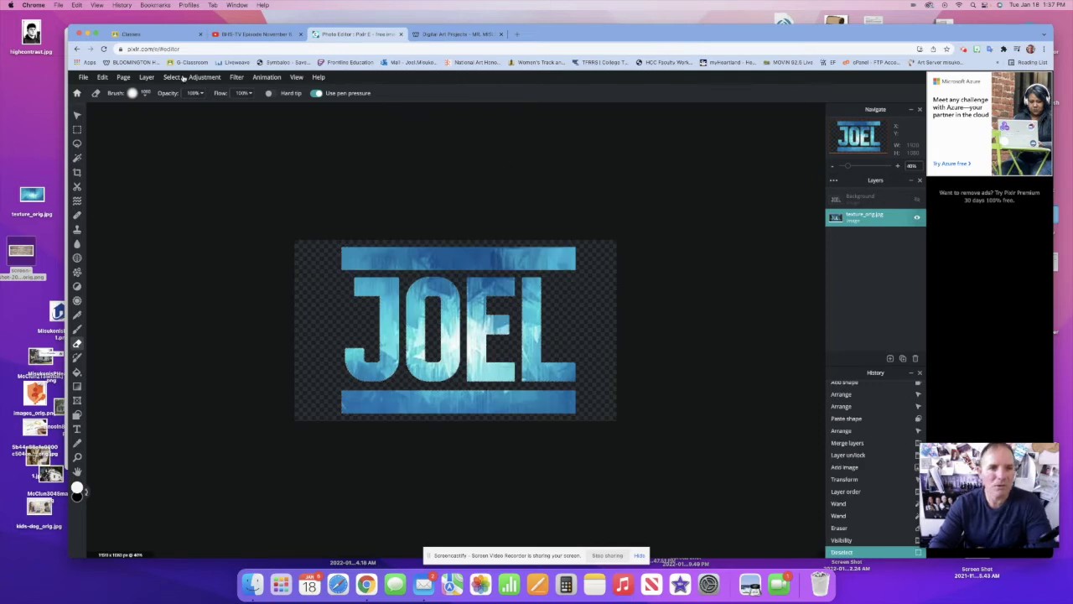
left_click(76, 116)
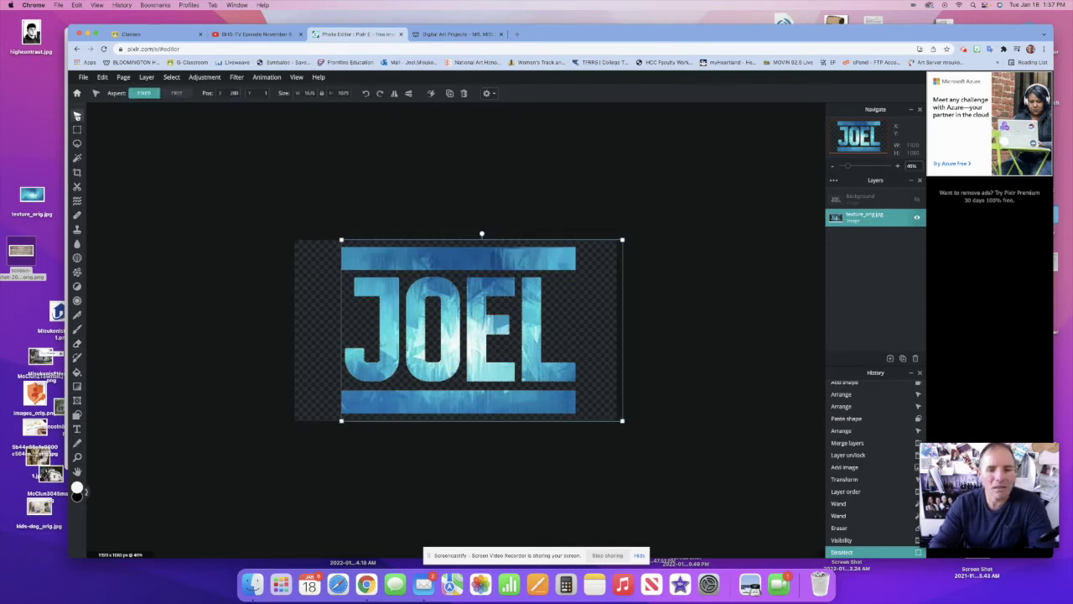
left_click(586, 203)
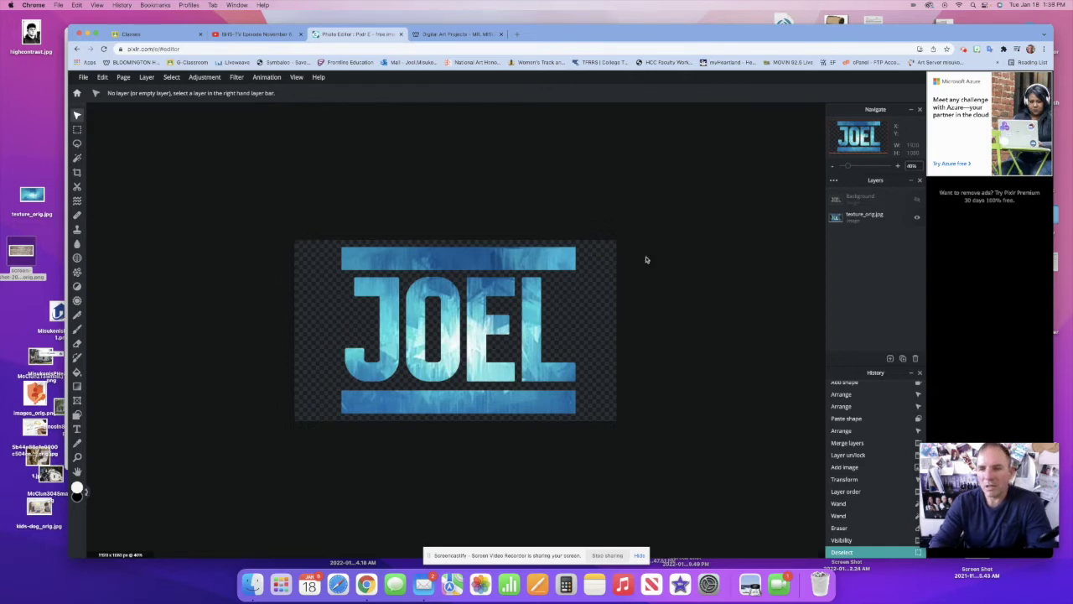
- Add the brick wall screenshot as a new image layer
left_click(891, 359)
left_click(890, 359)
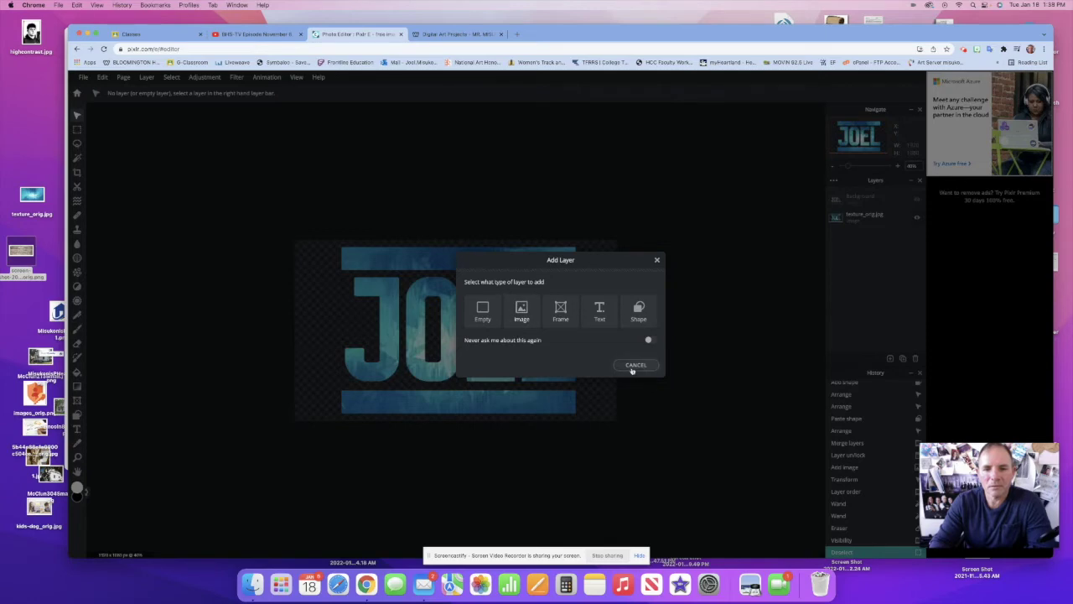
left_click(521, 310)
left_click(285, 180)
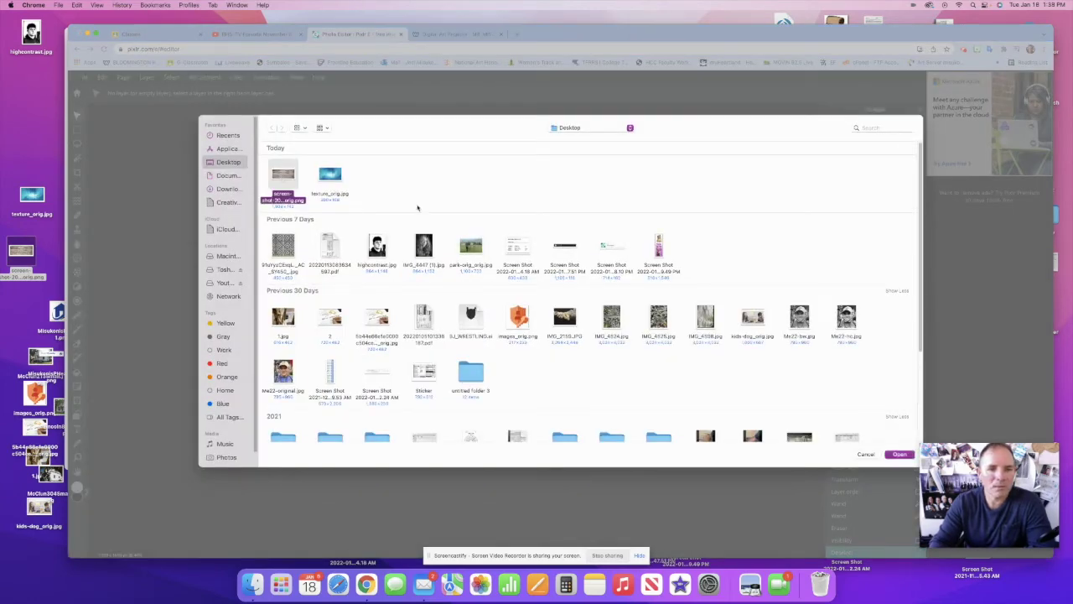
left_click(899, 454)
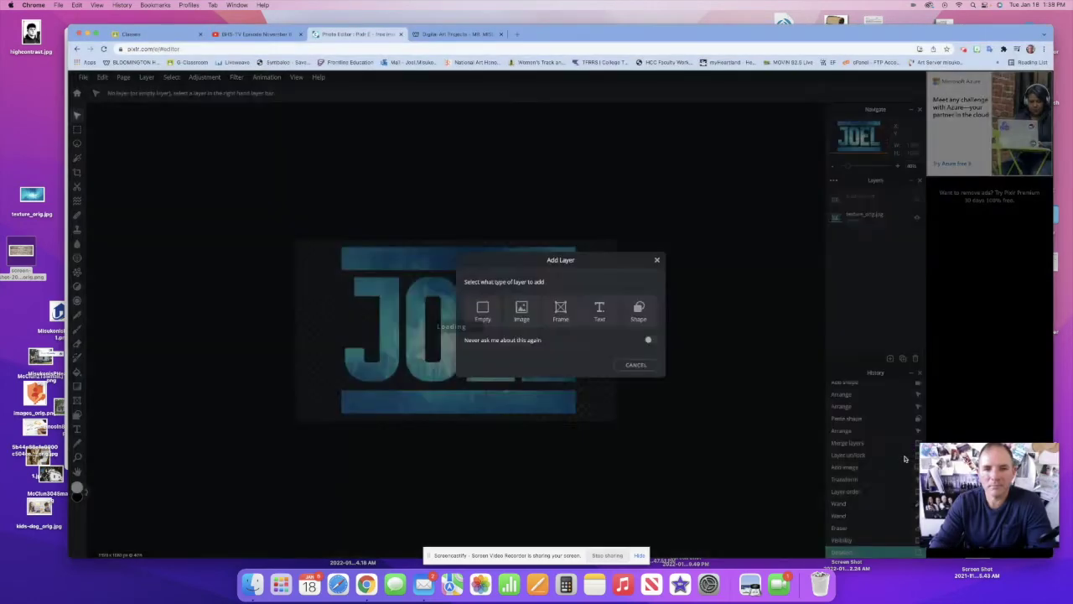
- Enlarge the bricks to cover the canvas and move texture_orig.jpg above them
left_click_drag(507, 304, 513, 287)
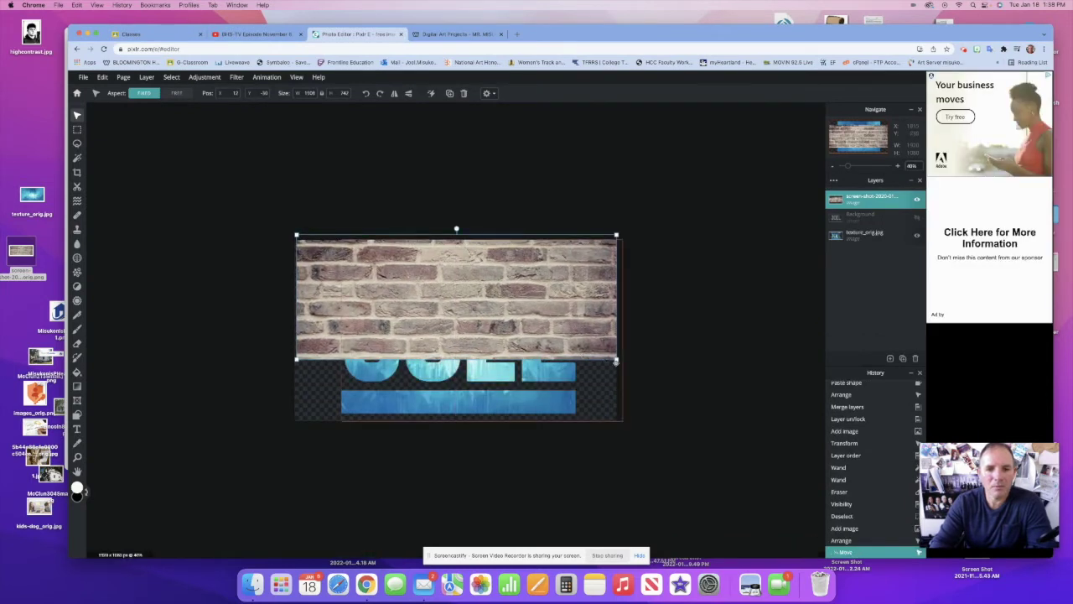
left_click_drag(616, 359, 772, 476)
left_click_drag(569, 375, 527, 371)
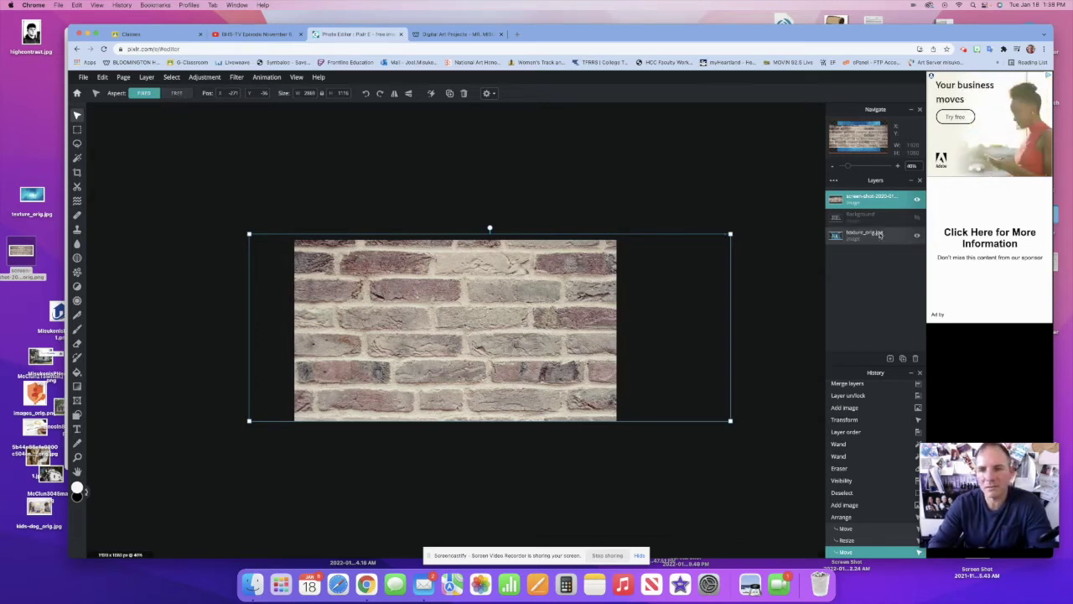
left_click_drag(874, 232, 868, 198)
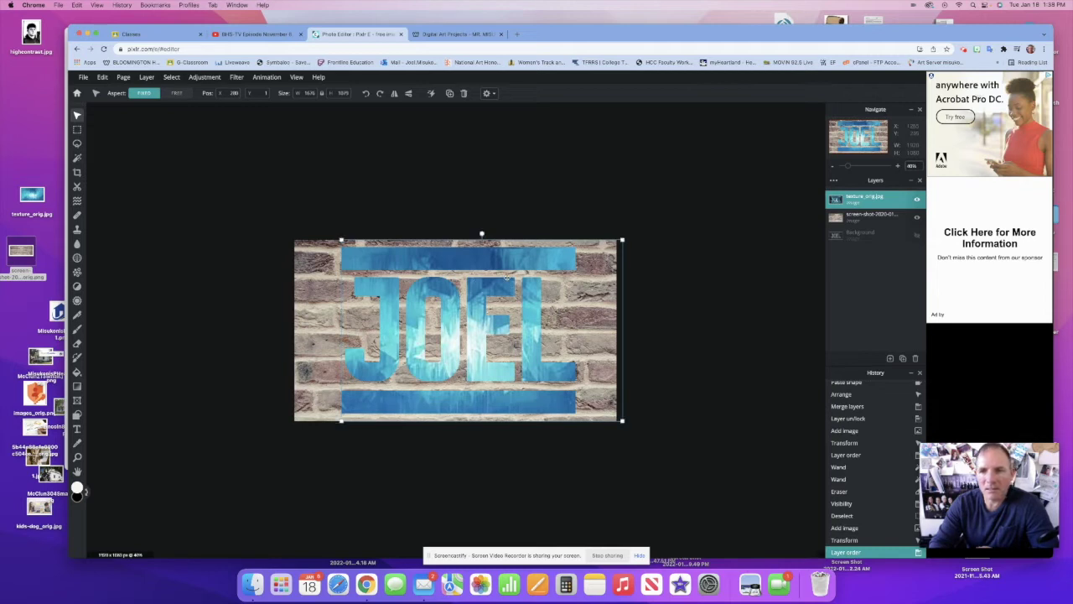
left_click(239, 77)
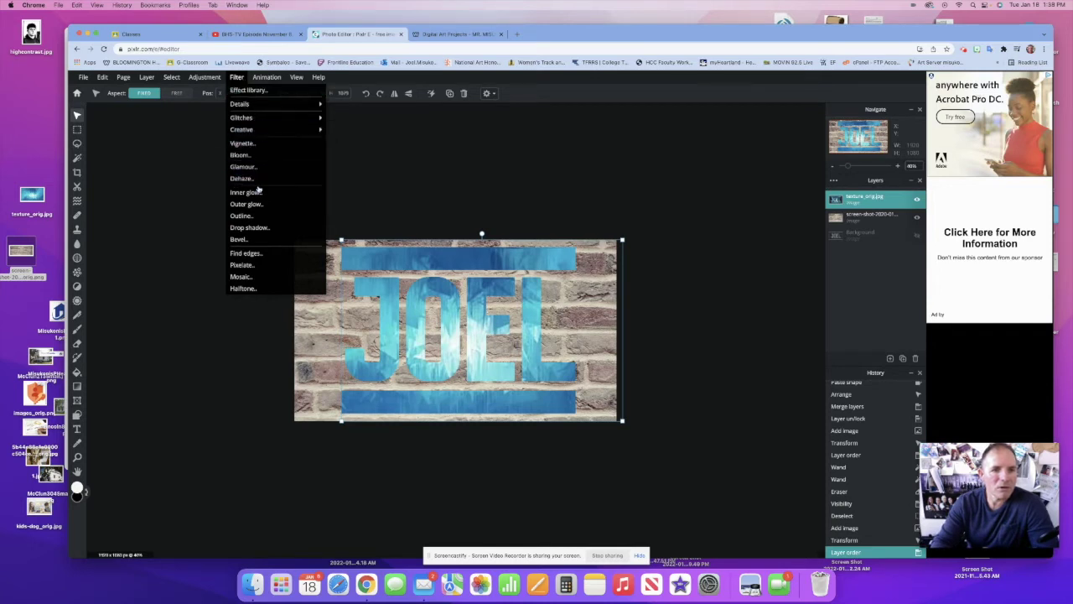
- Outline the JOEL letters and bars in black, 10 px wide
left_click(262, 216)
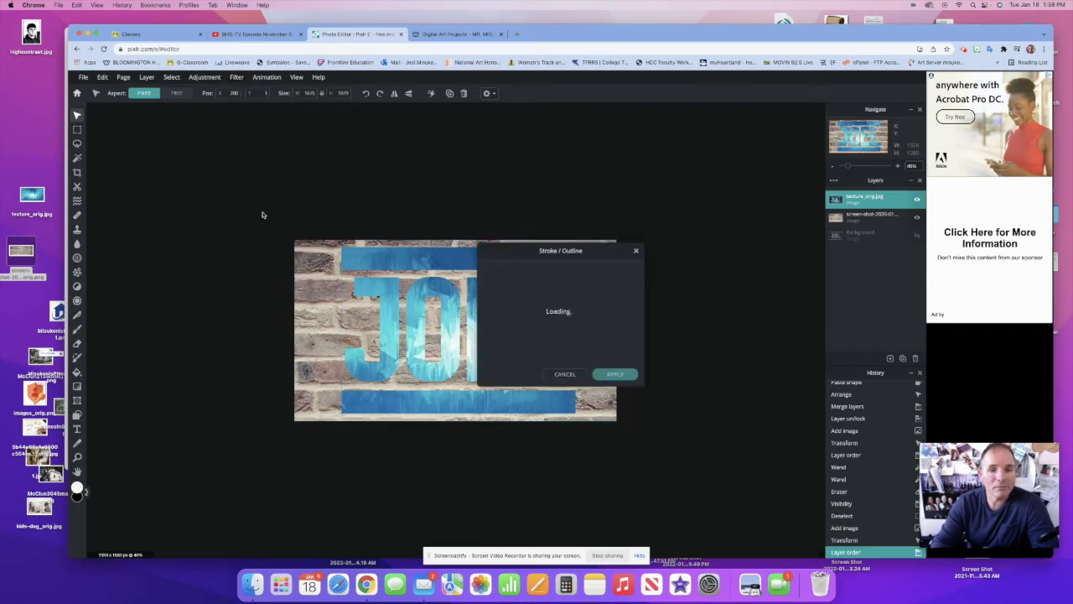
mouse_move(546, 246)
left_mouse_down()
mouse_move(668, 181)
mouse_move(679, 188)
left_mouse_up()
left_click(762, 211)
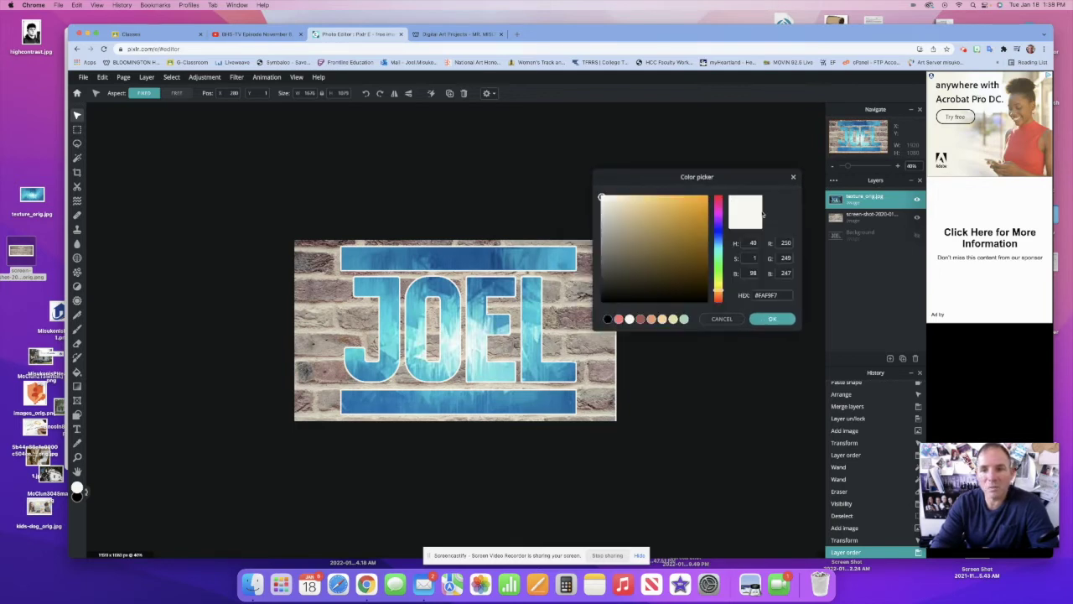
left_click(603, 300)
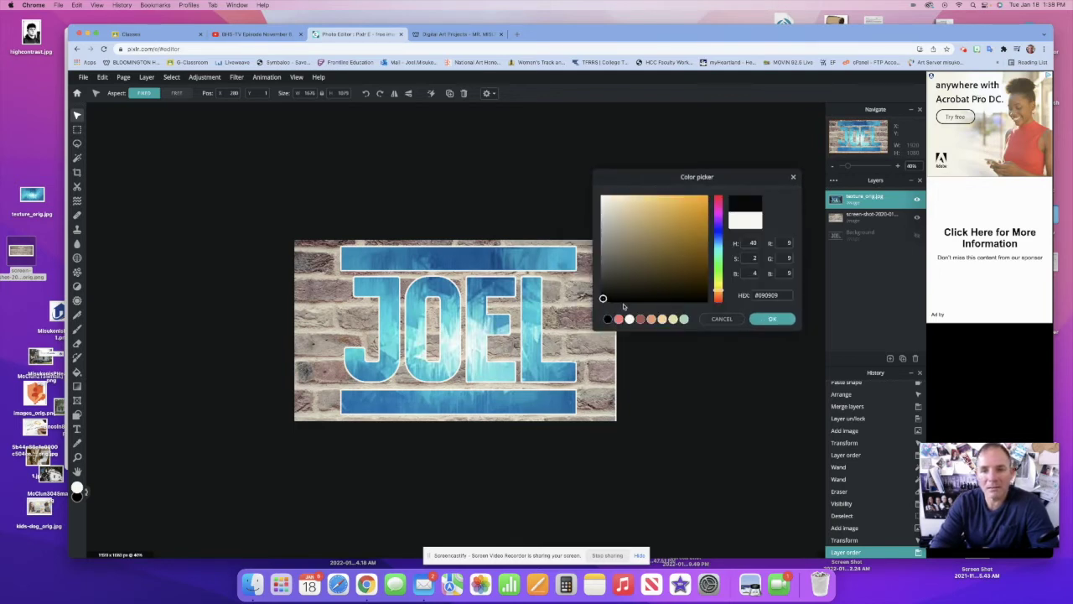
left_click(772, 318)
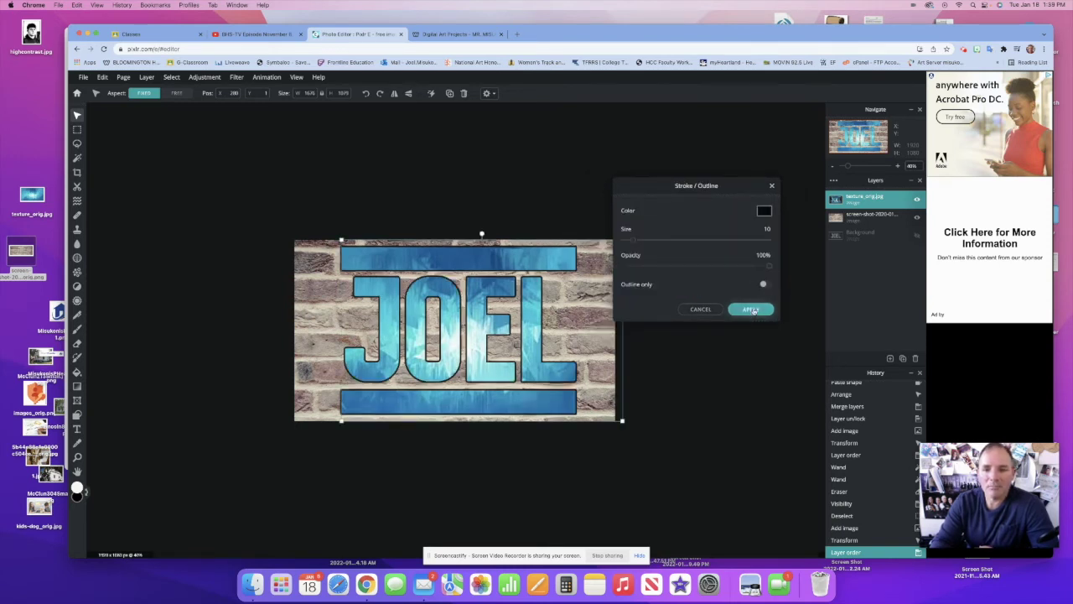
left_click(751, 309)
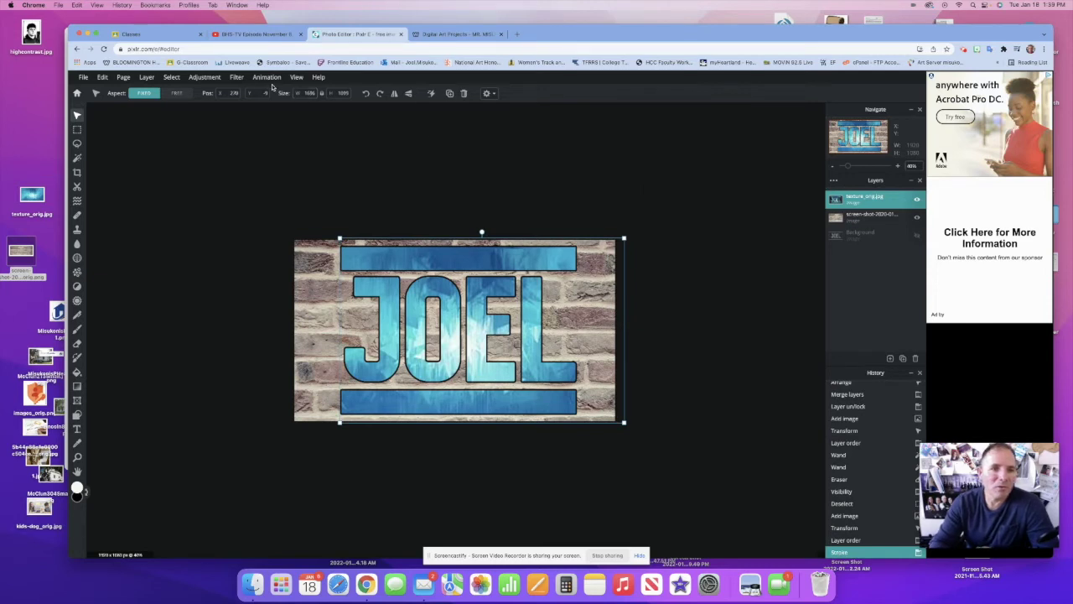
- Apply a black drop shadow with 7px blur, about 45% opacity and 22/20 px offsets
left_click(237, 77)
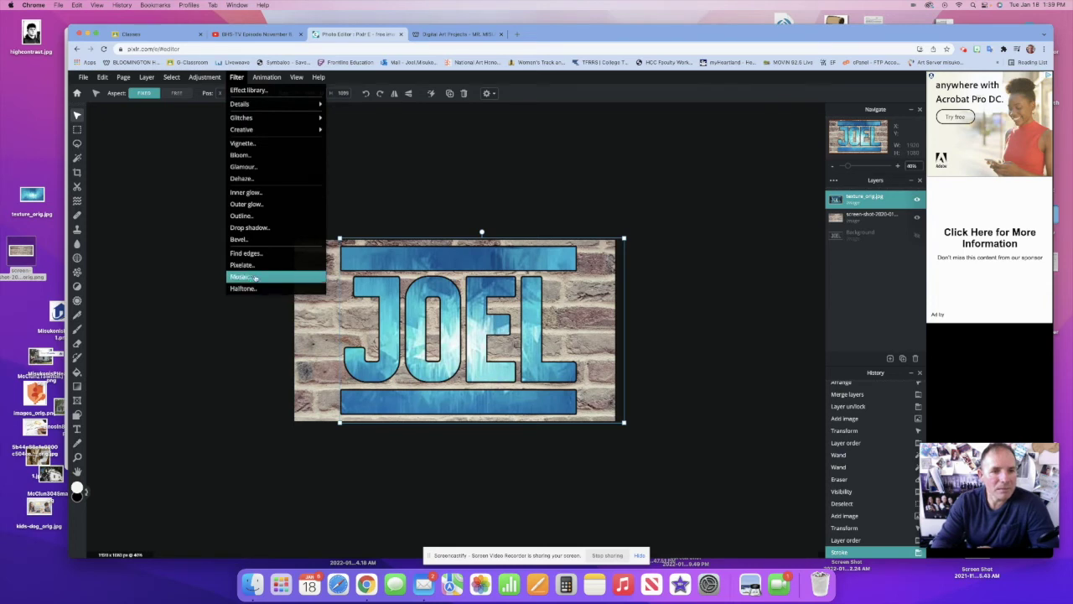
left_click(274, 228)
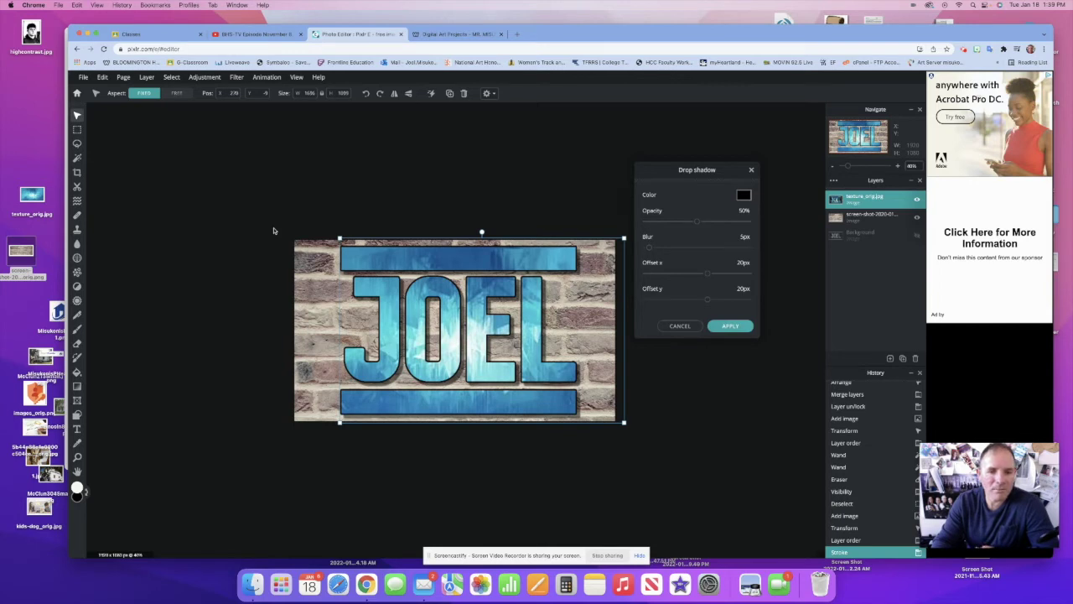
mouse_move(709, 274)
left_mouse_down()
mouse_move(695, 277)
mouse_move(718, 277)
mouse_move(707, 274)
left_mouse_up()
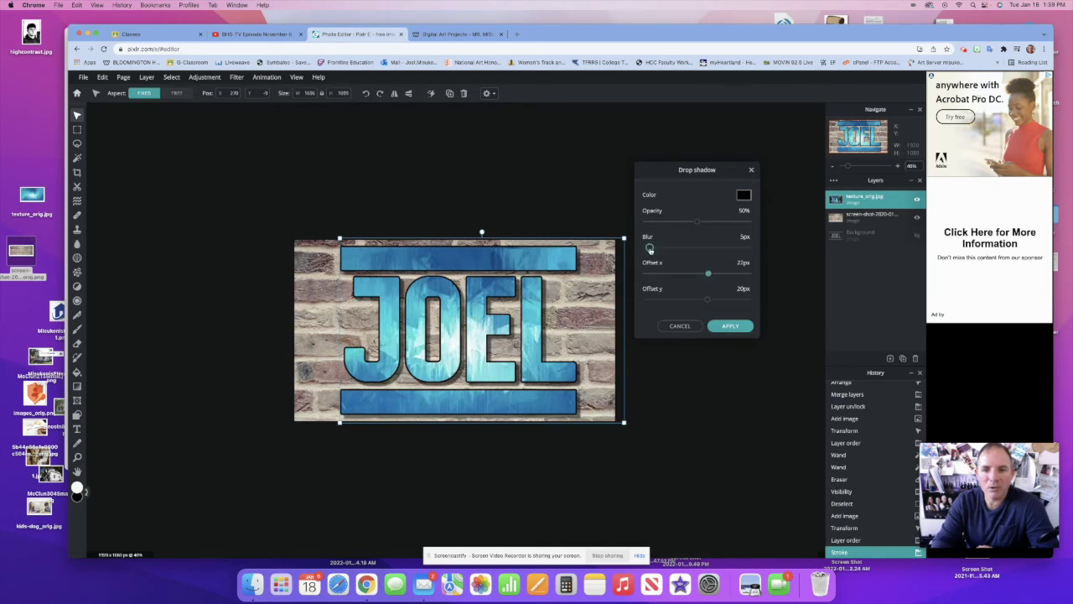
mouse_move(650, 249)
left_mouse_down()
mouse_move(671, 249)
mouse_move(661, 250)
left_mouse_up()
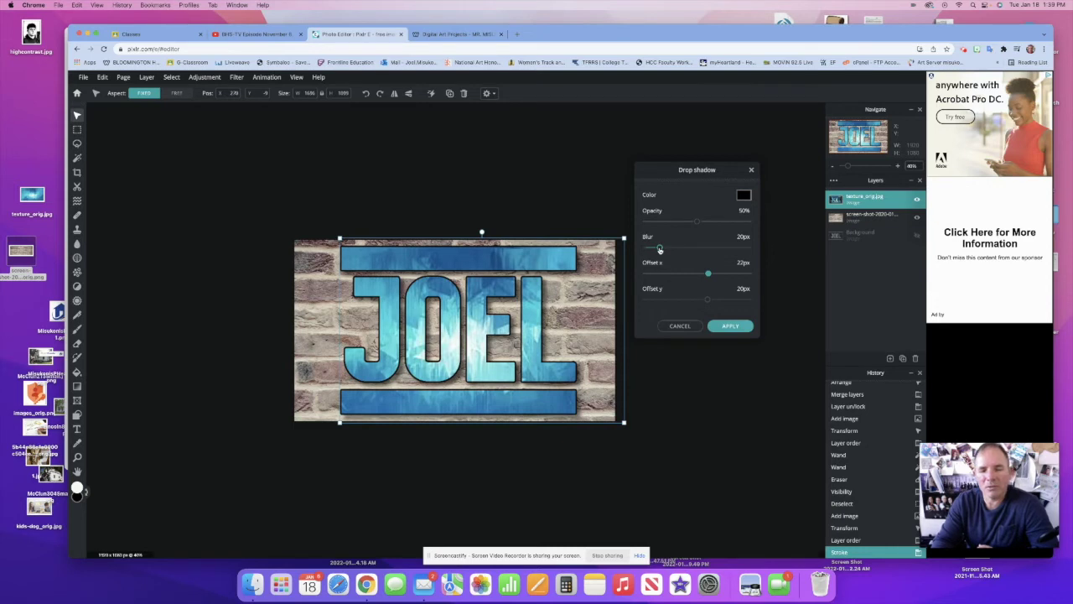
left_click_drag(658, 249, 649, 248)
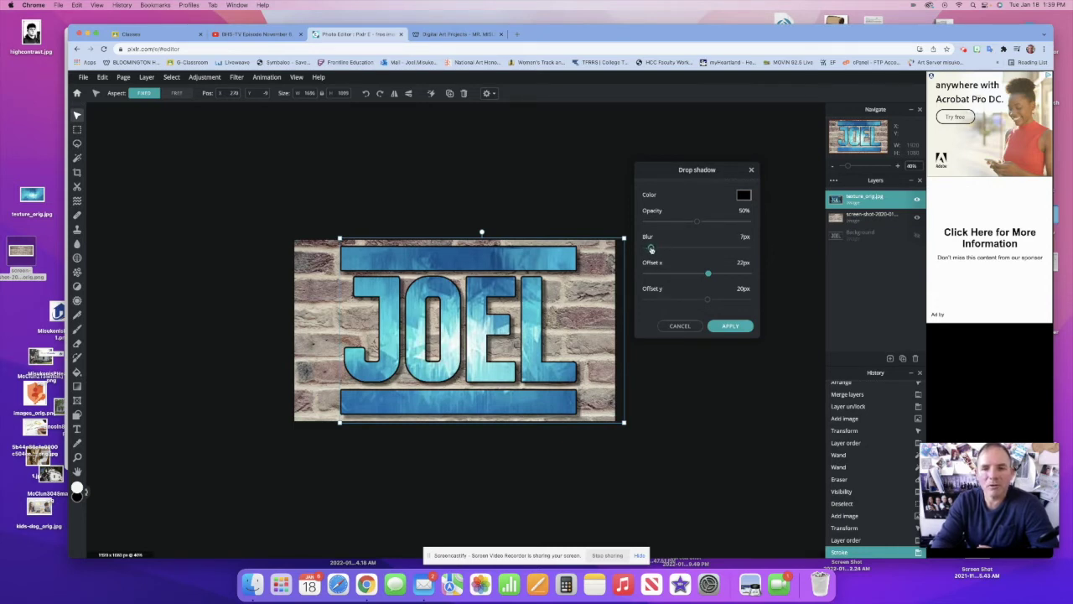
mouse_move(698, 223)
left_mouse_down()
mouse_move(721, 223)
mouse_move(655, 224)
mouse_move(693, 222)
left_mouse_up()
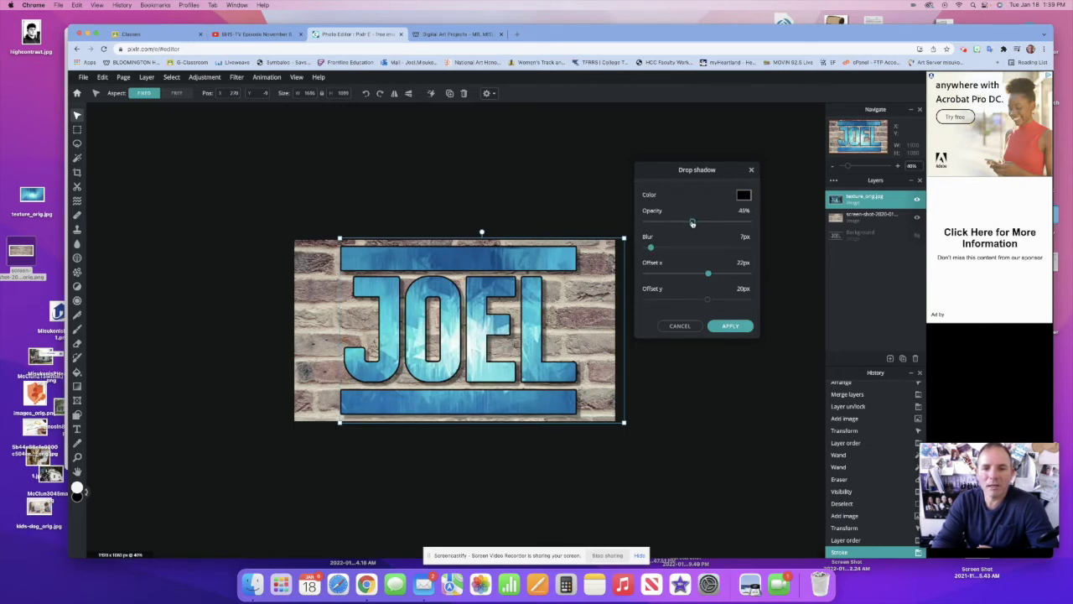
left_click(735, 327)
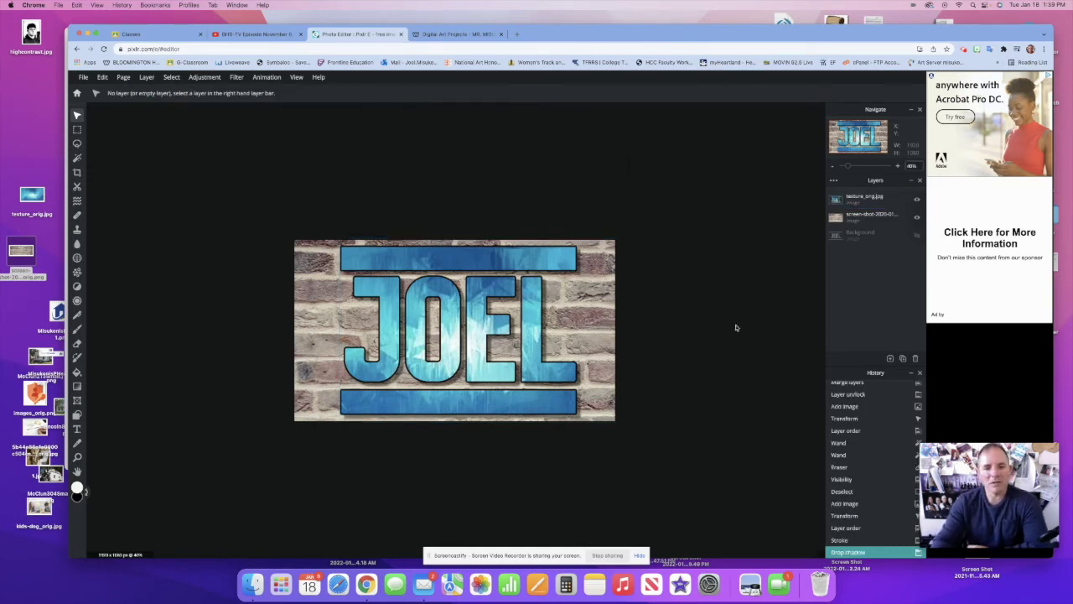
left_click(735, 328)
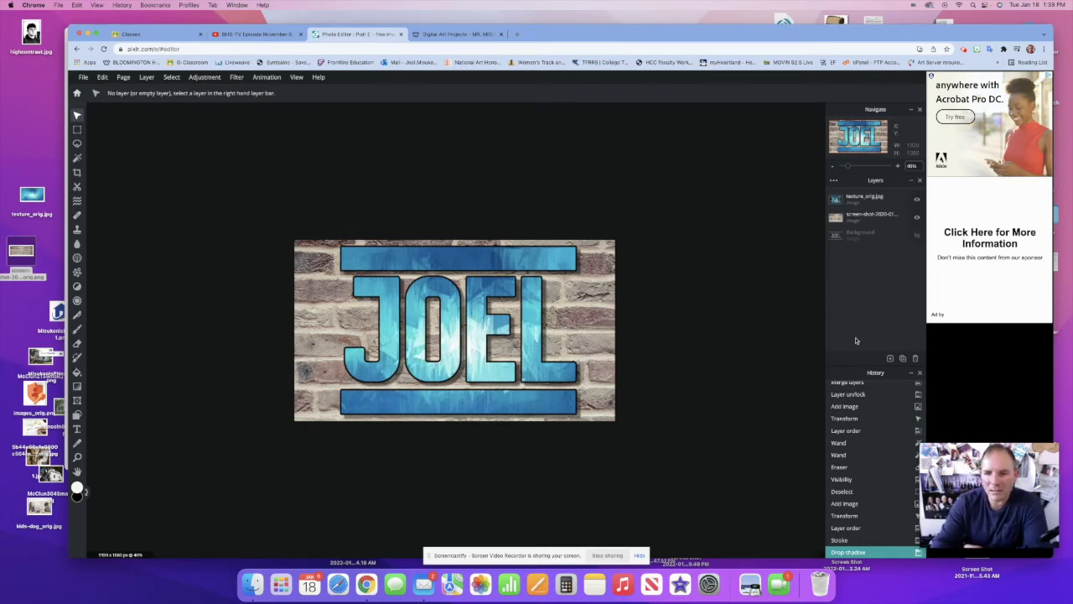
- Add a text layer and replace the placeholder with 'Degital Art 2022'
left_click(890, 358)
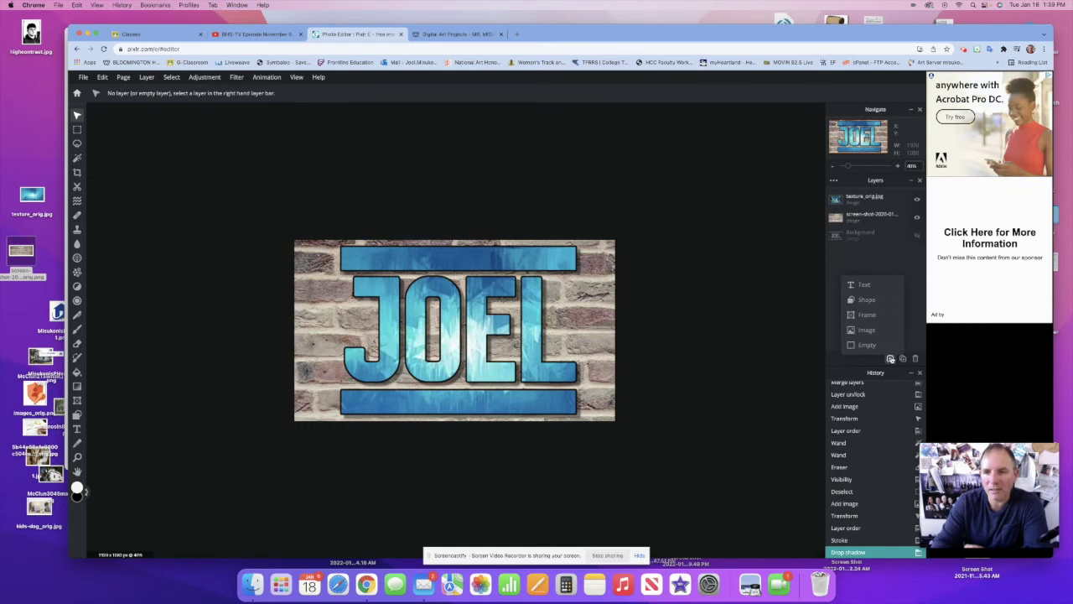
left_click(874, 289)
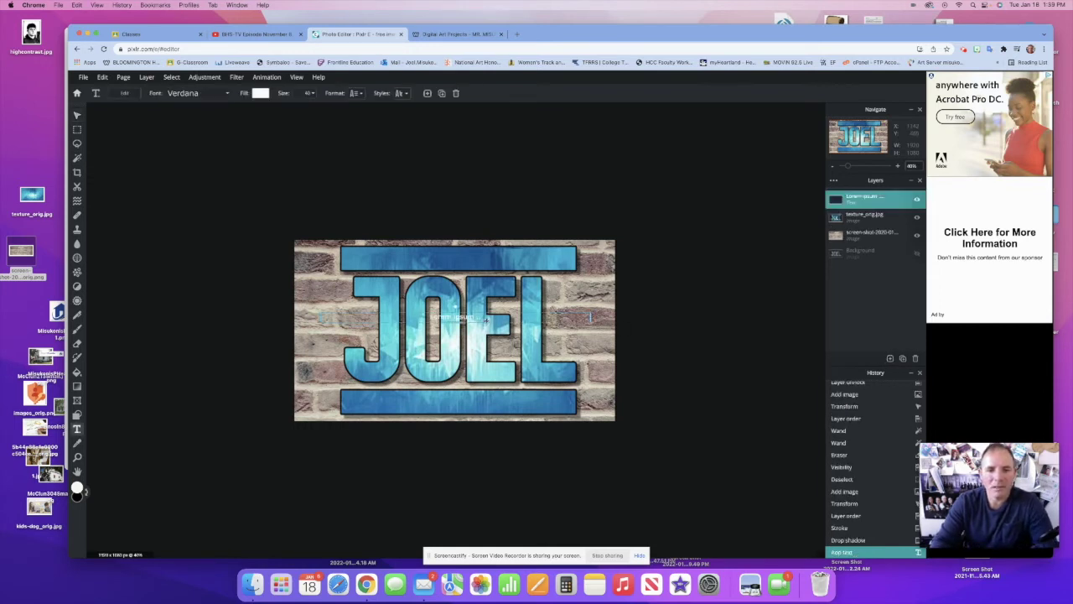
left_click(486, 319)
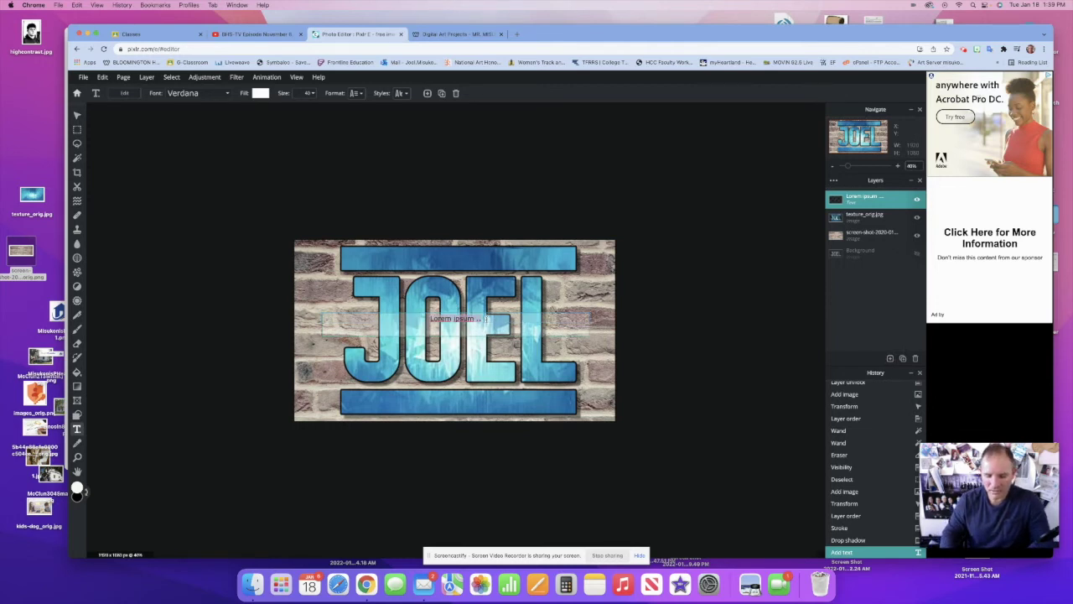
type("Degital")
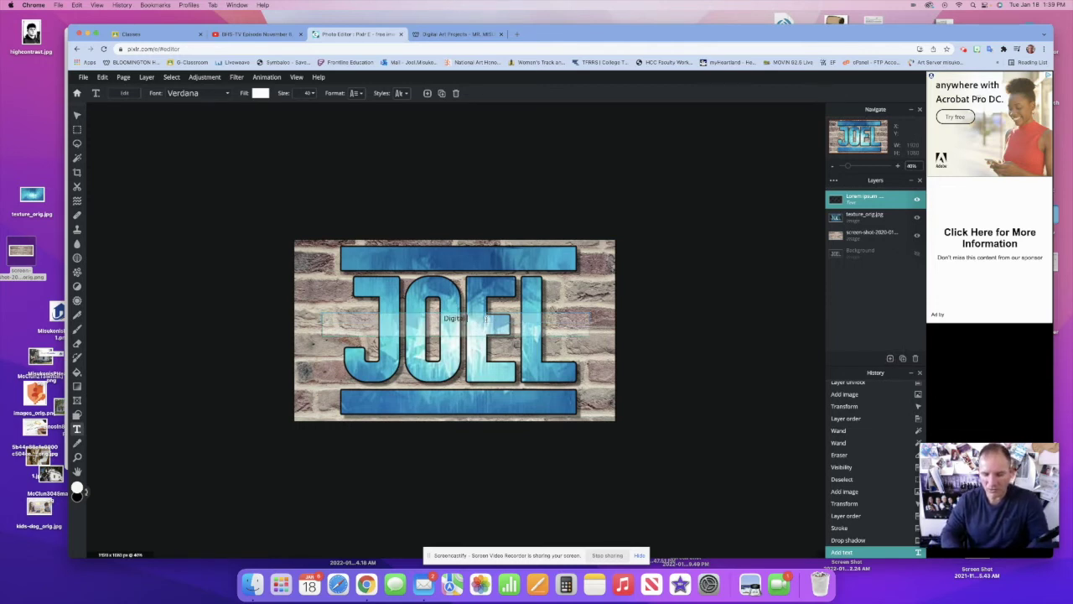
type(" Art 2022")
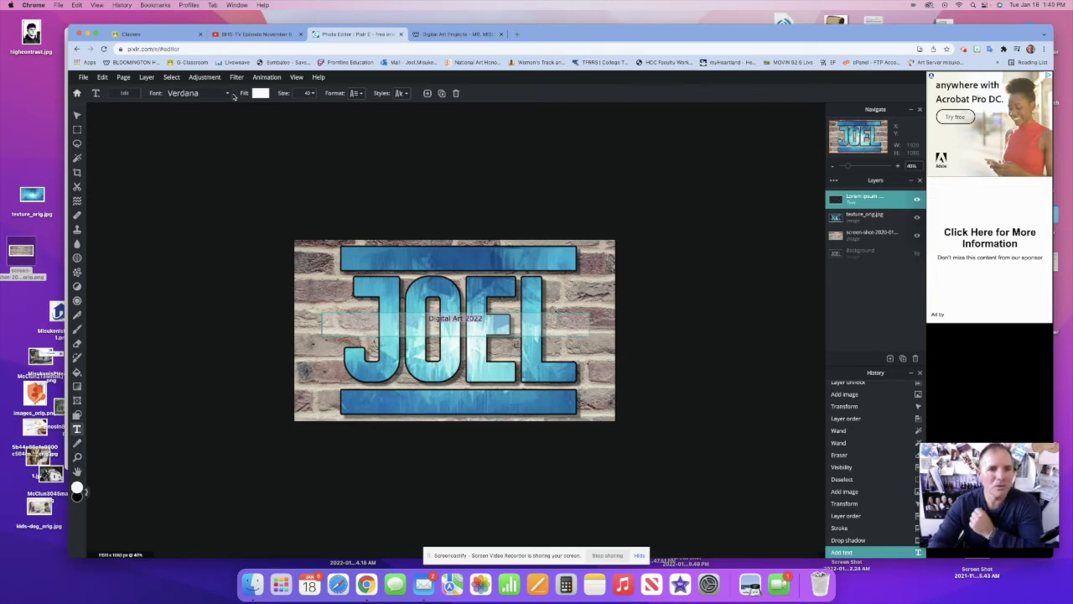
- Change the caption's font to the casual Keripik typeface after previewing CORLOMBUS
left_click(184, 93)
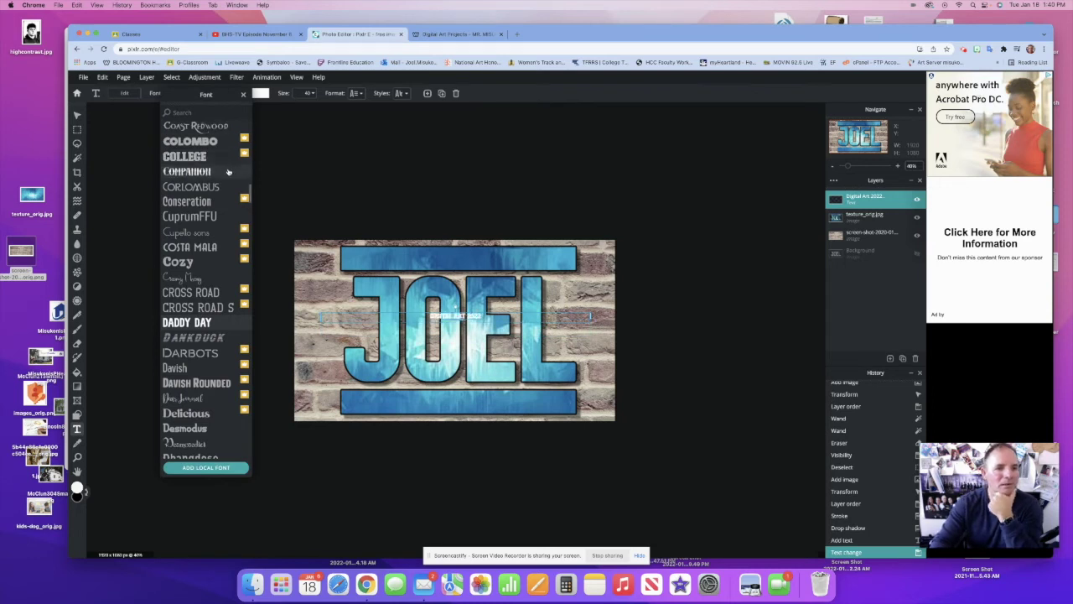
left_click(225, 186)
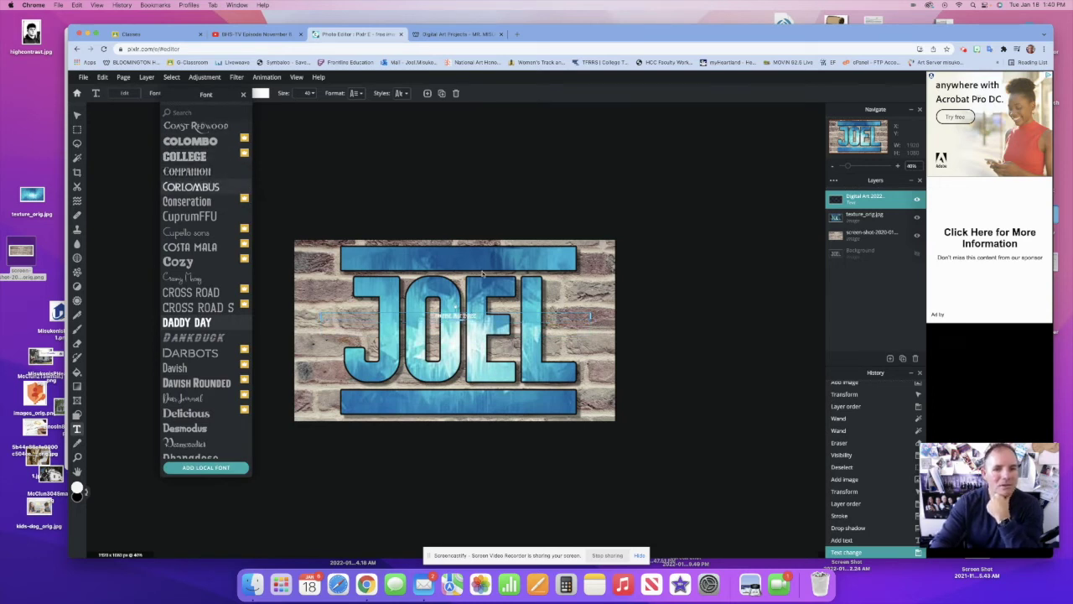
left_click(245, 278)
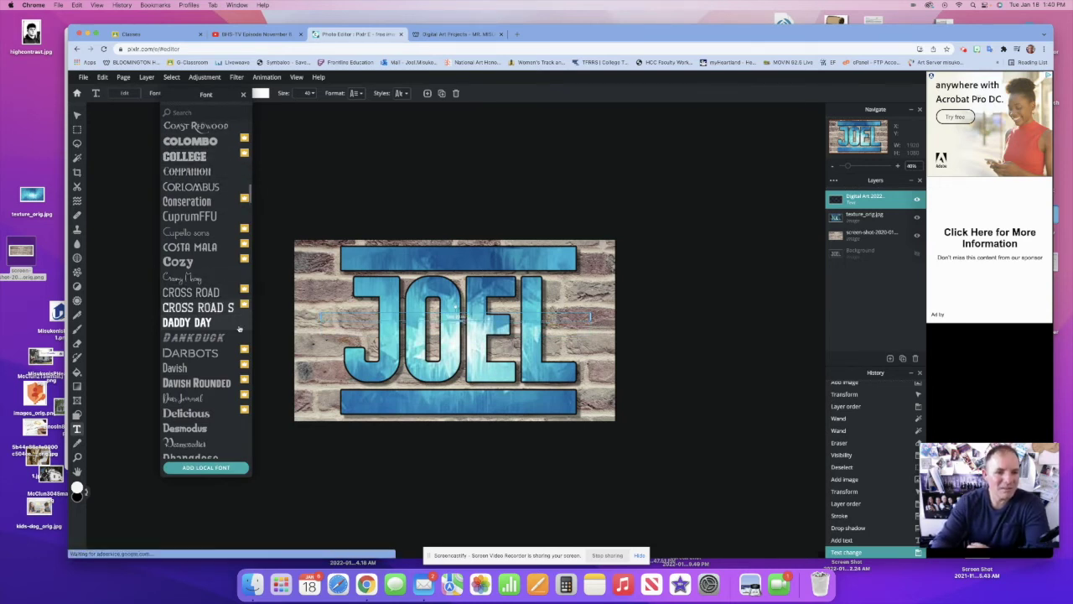
scroll(224, 388, "up", 3)
scroll(224, 388, "down", 5)
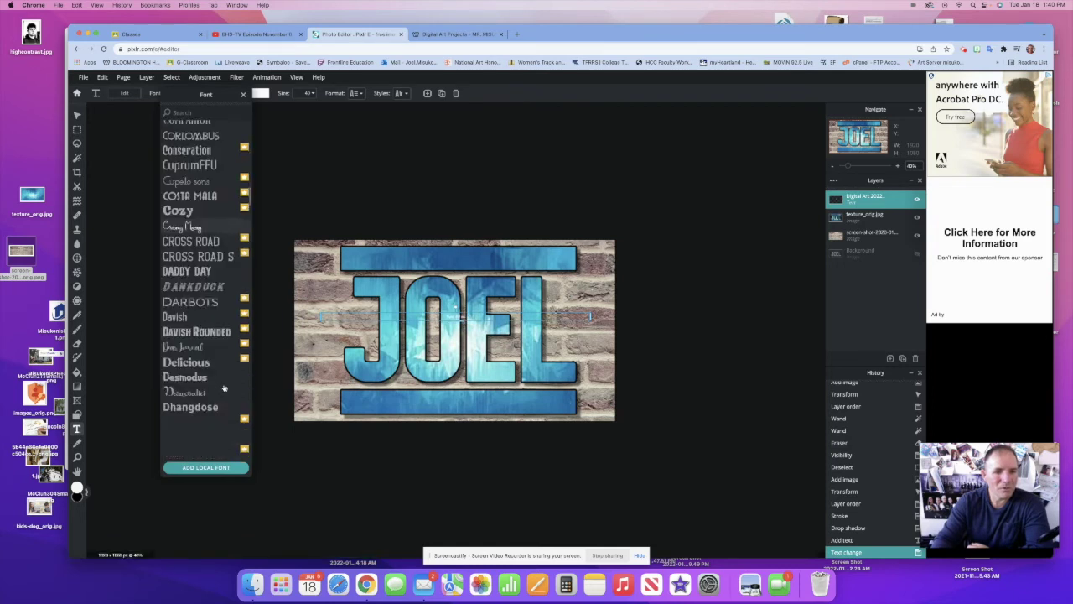
scroll(223, 388, "down", 10)
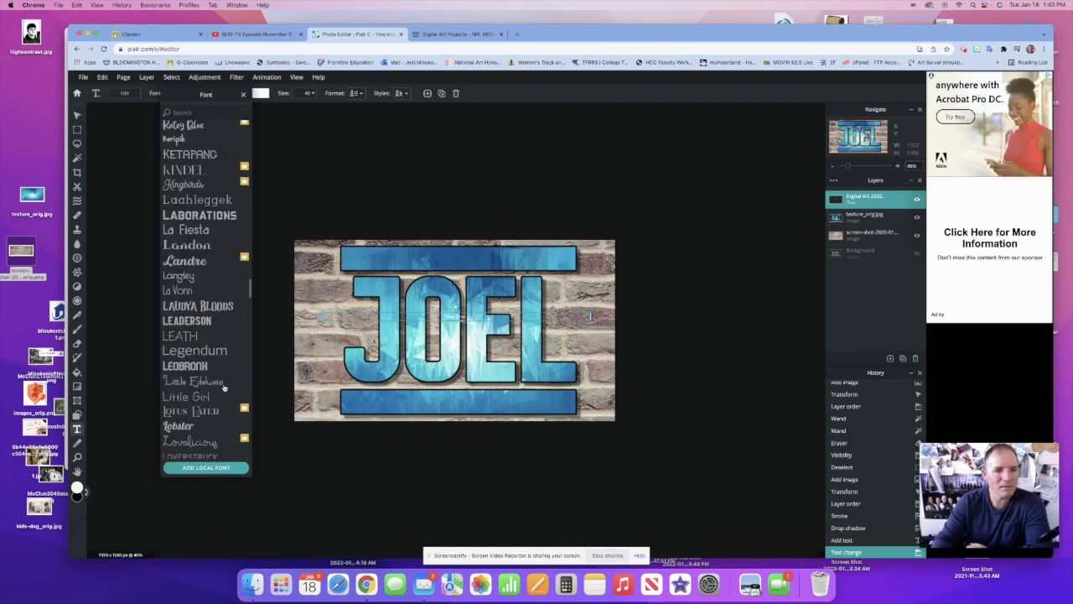
left_click(212, 141)
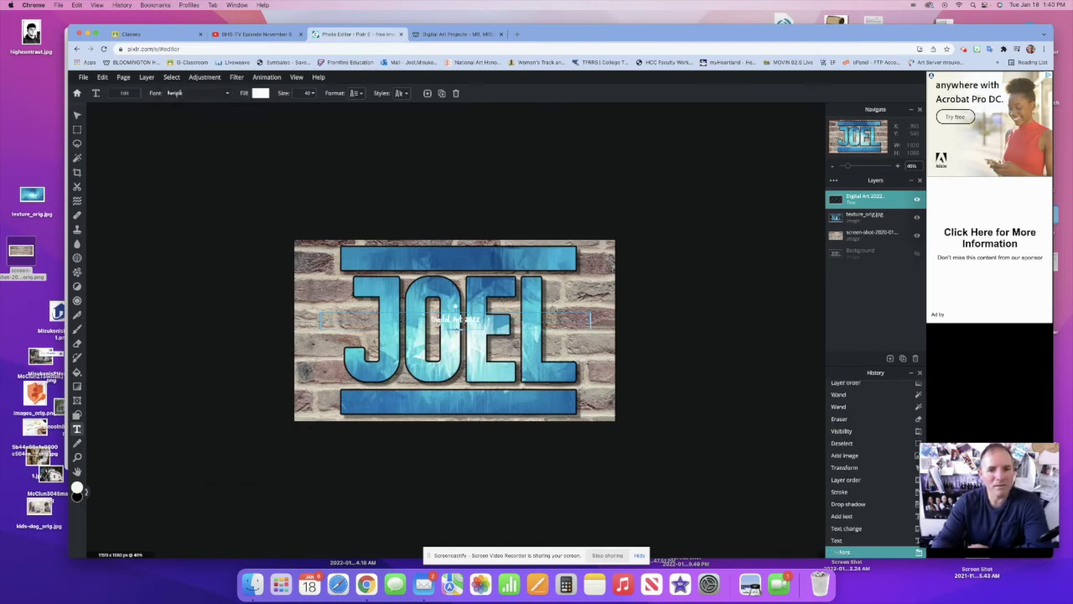
scroll(457, 332, "up", 10)
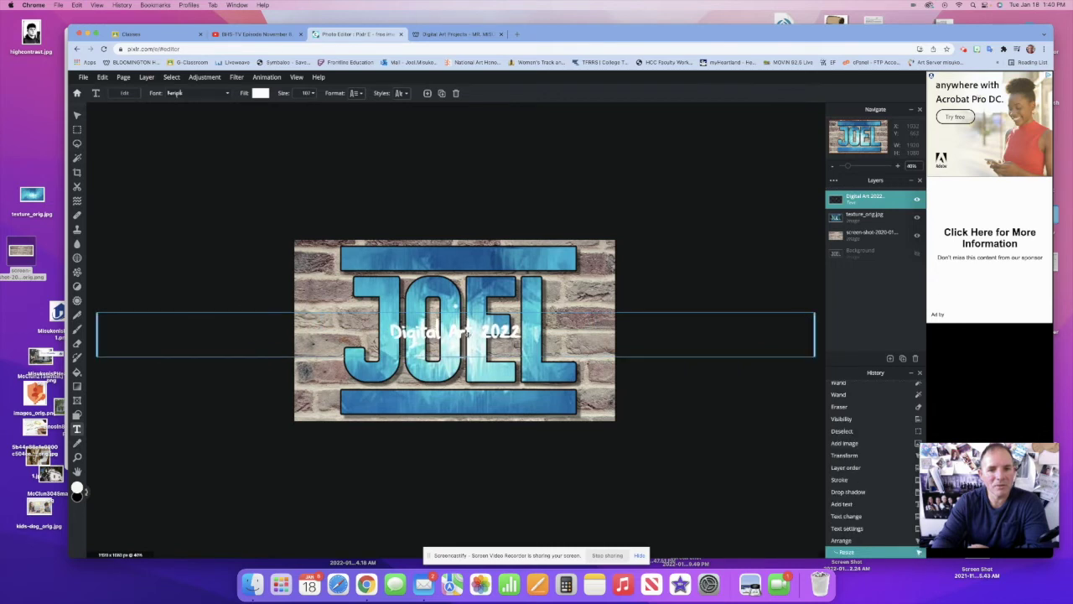
- Move the caption onto the lower blue bar toward the right, shrinking and narrowing its box
left_click_drag(461, 332, 519, 403)
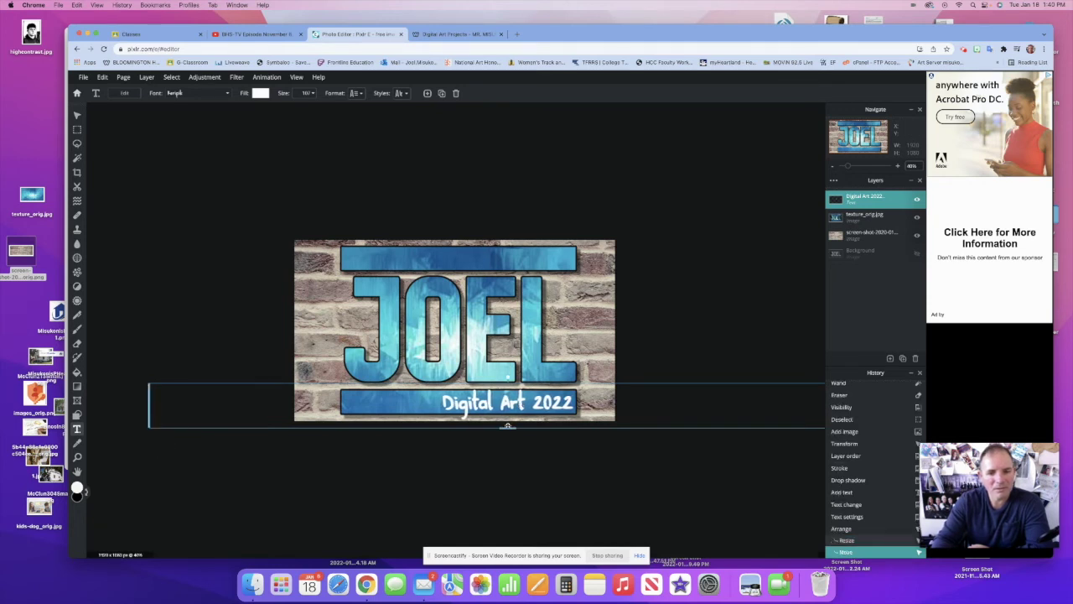
left_click_drag(508, 428, 508, 425)
left_click_drag(202, 414, 325, 413)
left_click_drag(813, 399, 565, 411)
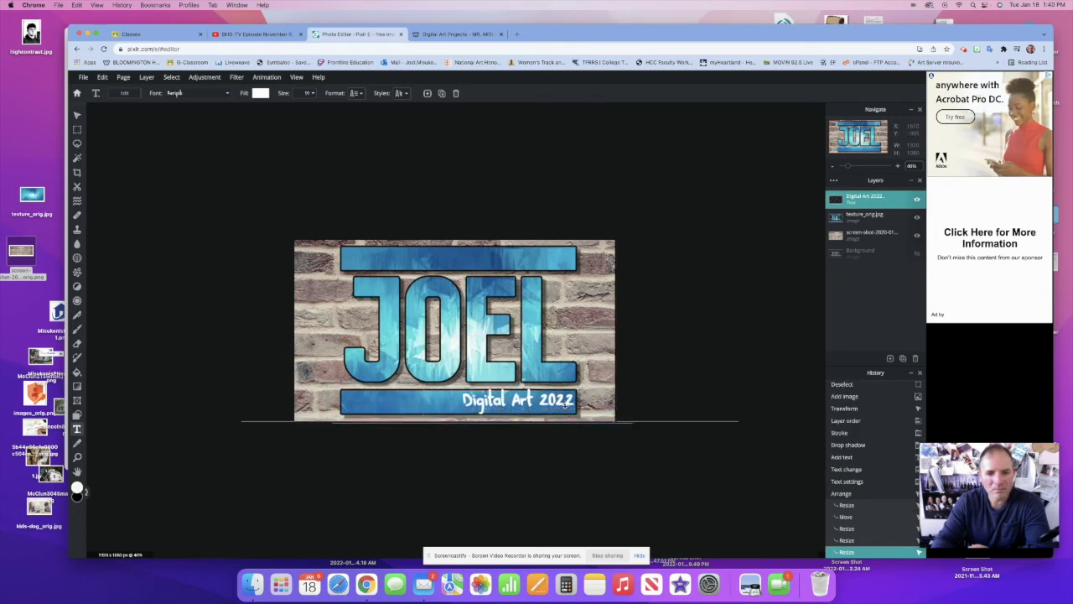
left_click_drag(566, 405, 564, 408)
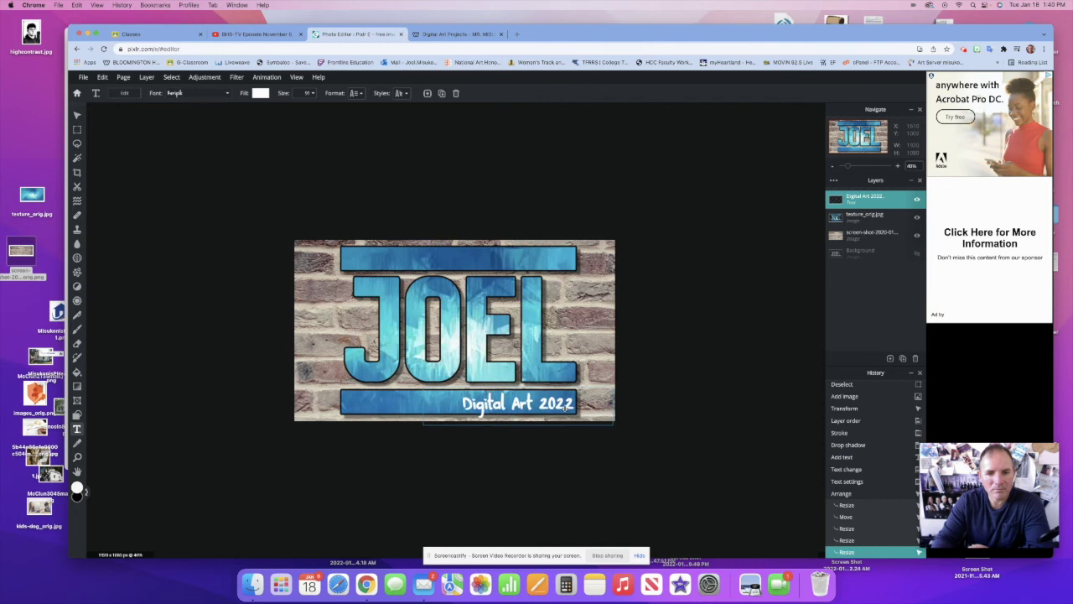
left_click(641, 365)
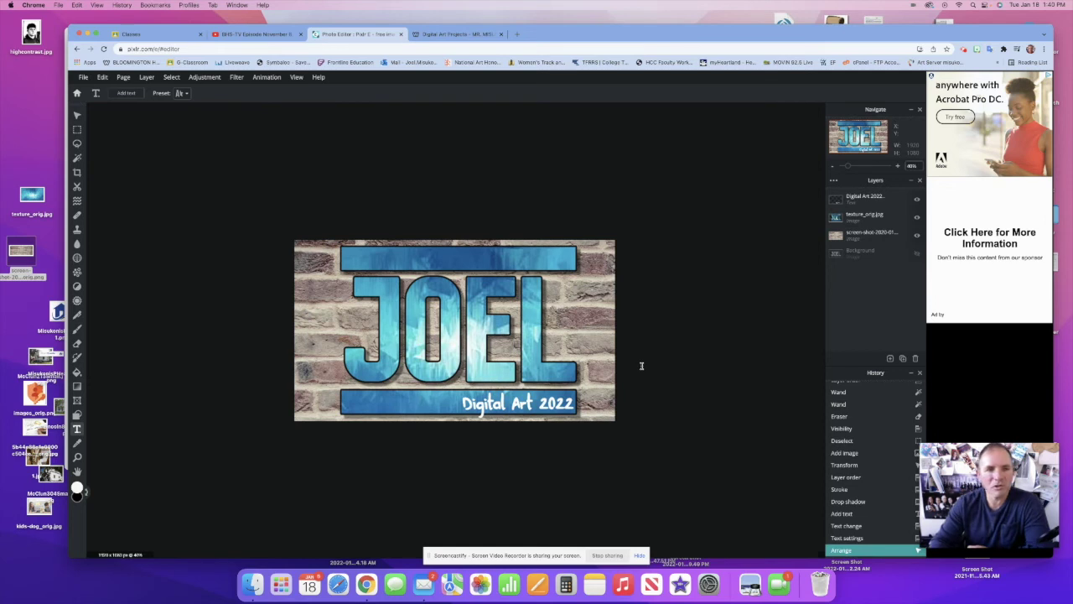
left_click(83, 76)
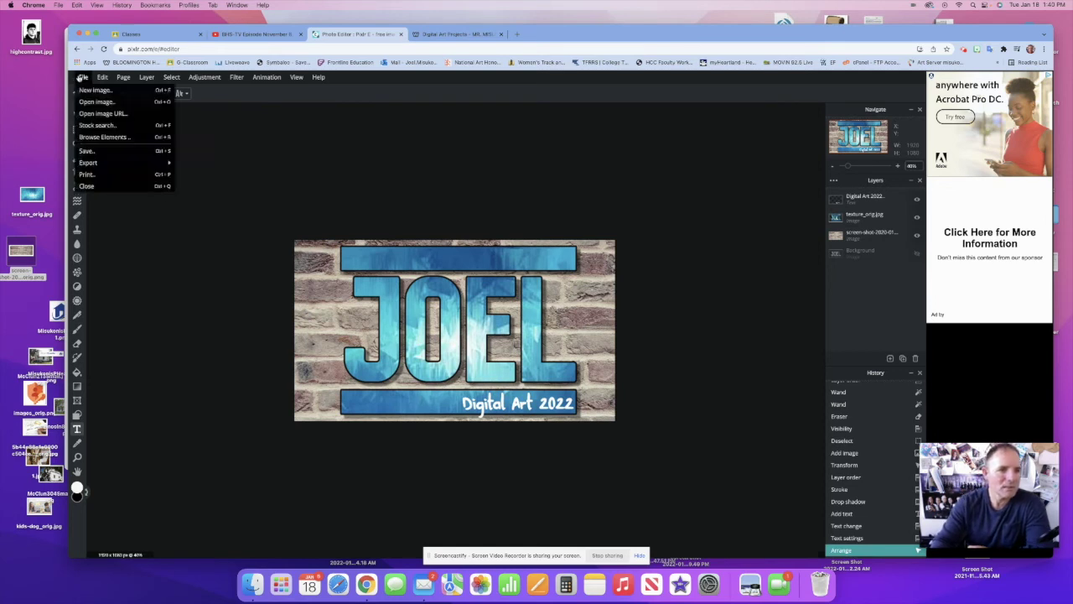
- Set up a JPG export at 100% quality and continue to the file location prompt
left_click(86, 150)
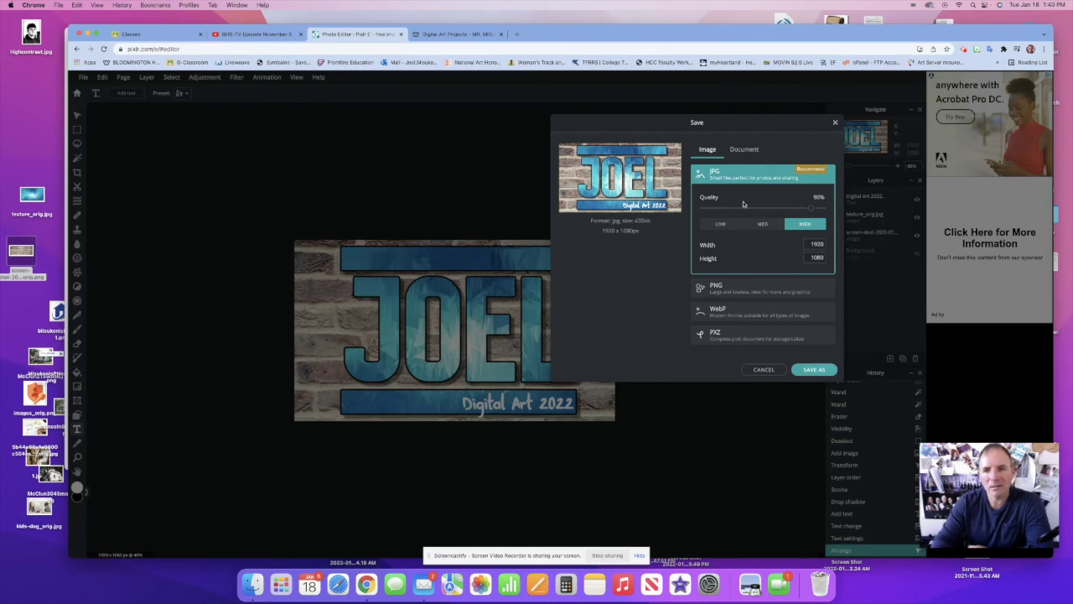
left_click_drag(811, 208, 833, 209)
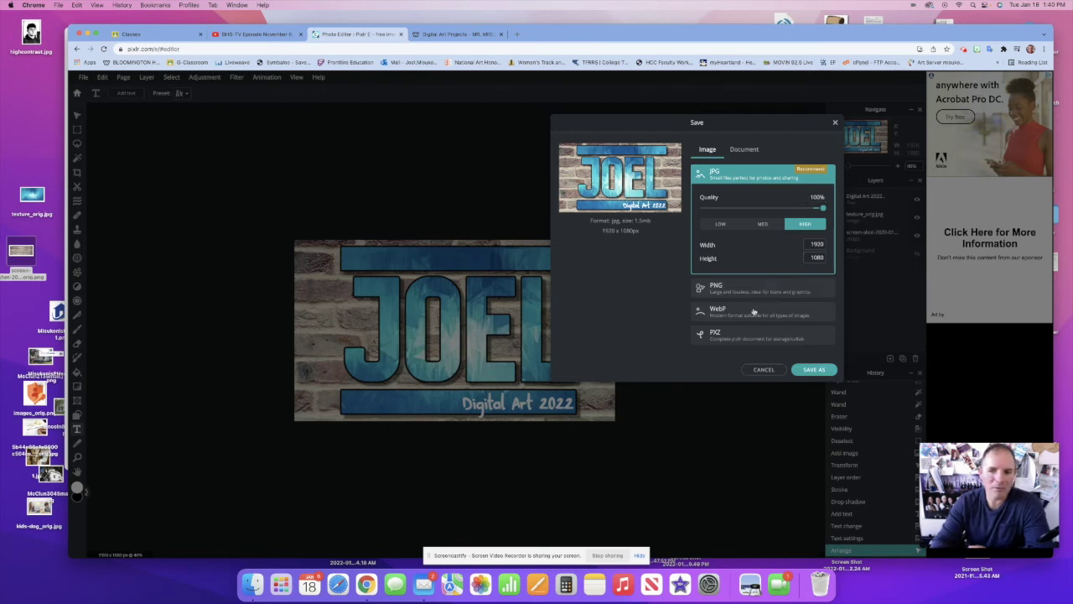
left_click(754, 337)
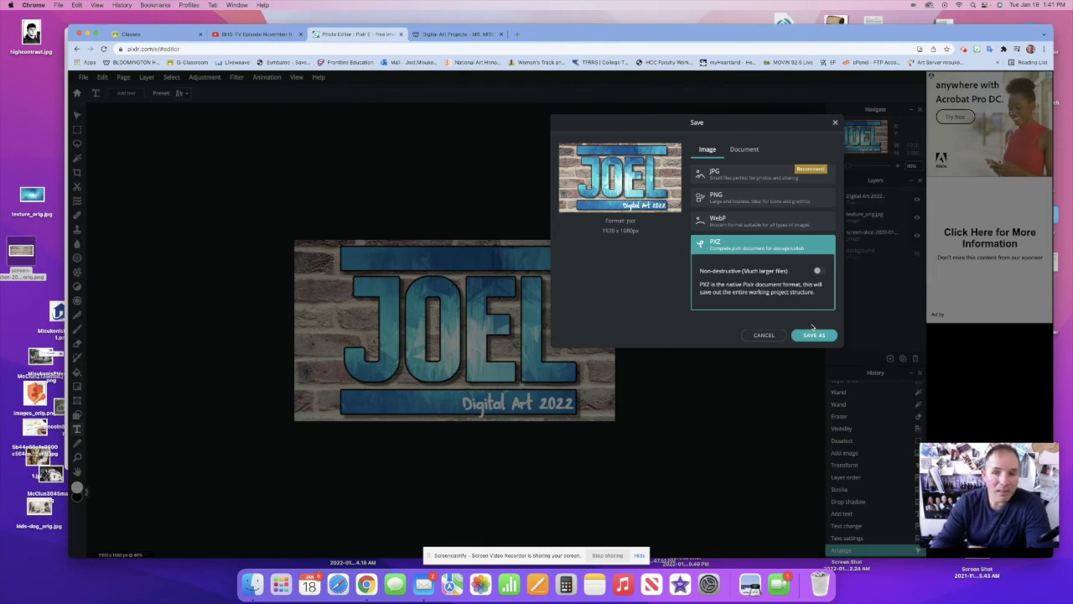
left_click(747, 173)
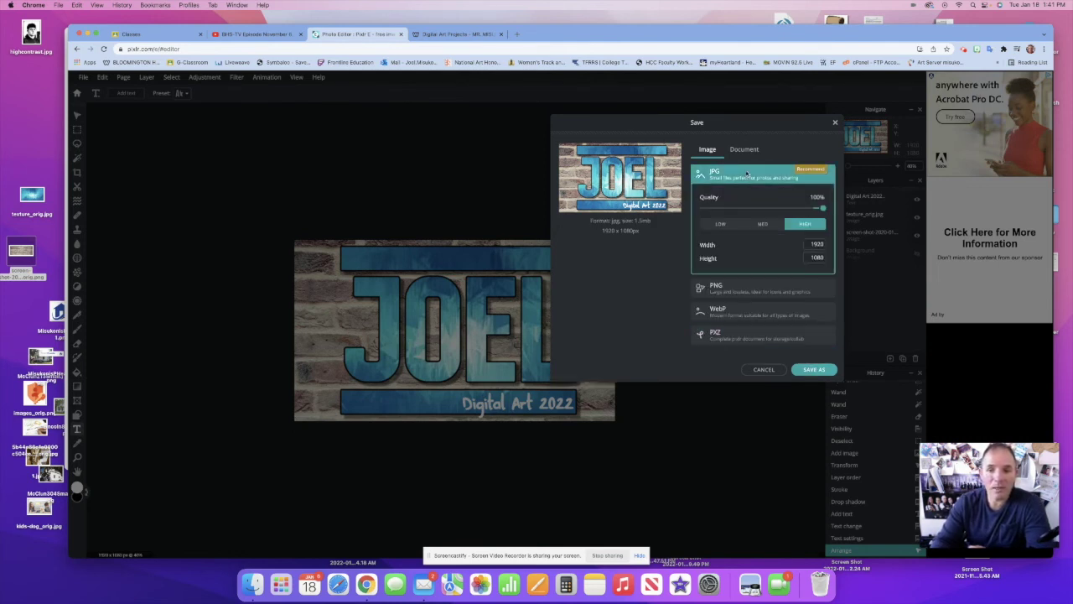
left_click(811, 369)
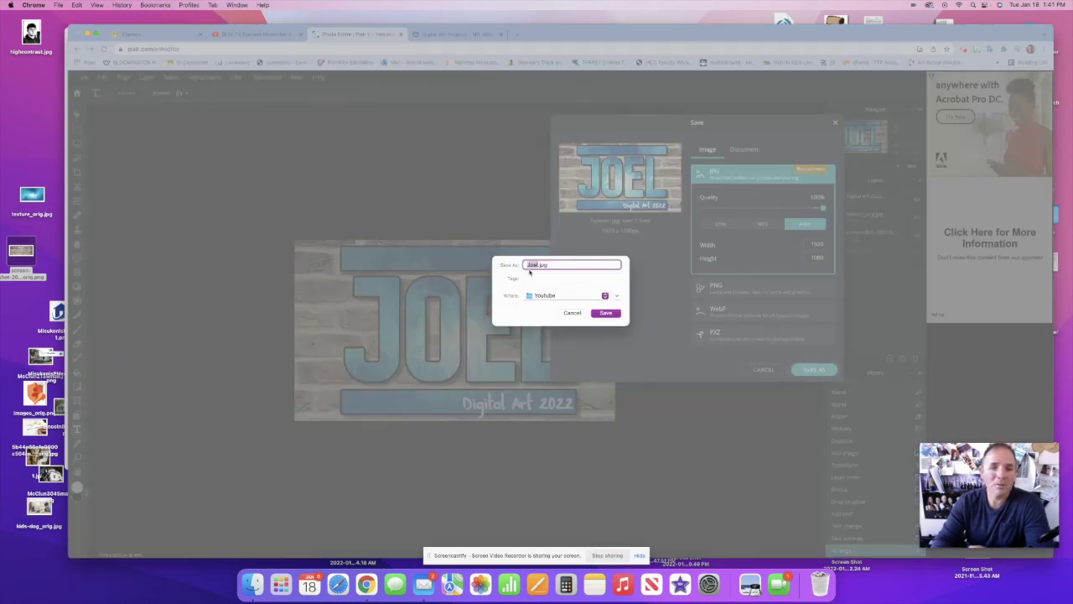
- Save the JPG to the Desktop and close the advertisement popup
left_click(585, 296)
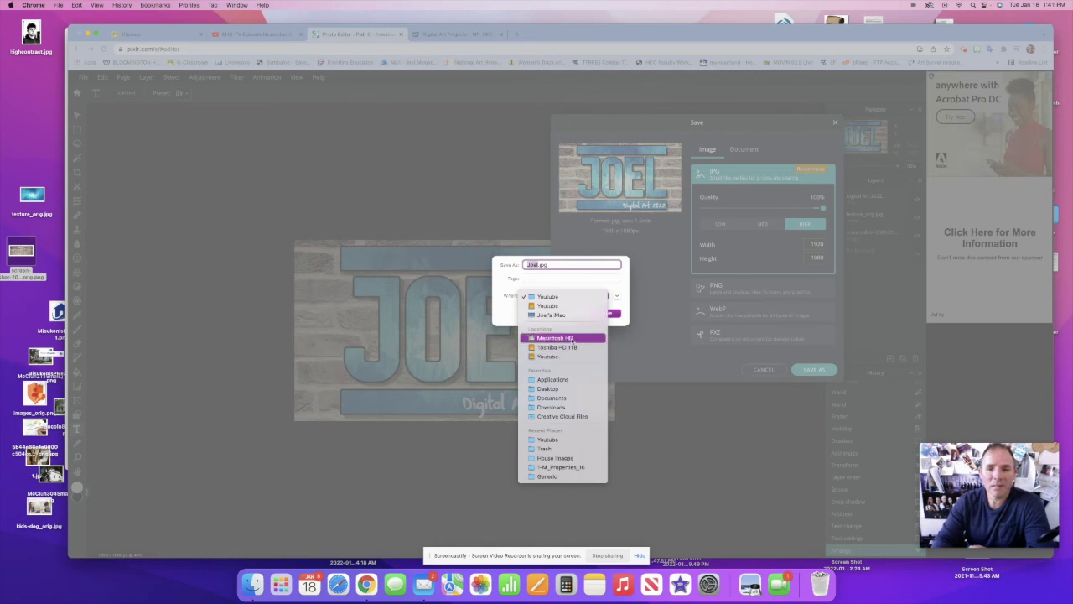
left_click(573, 315)
left_click(575, 296)
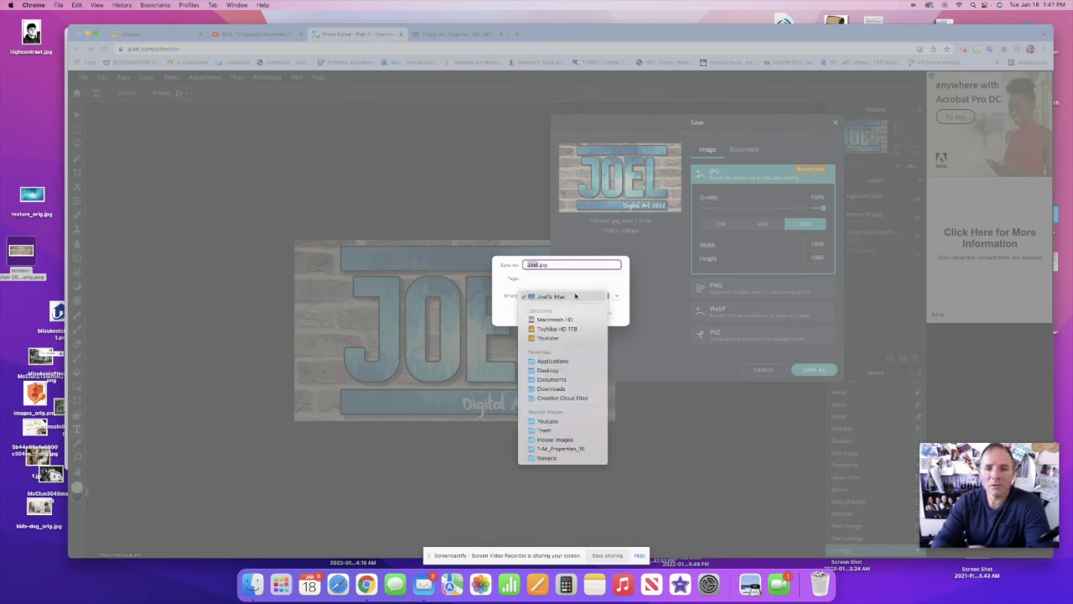
left_click(579, 370)
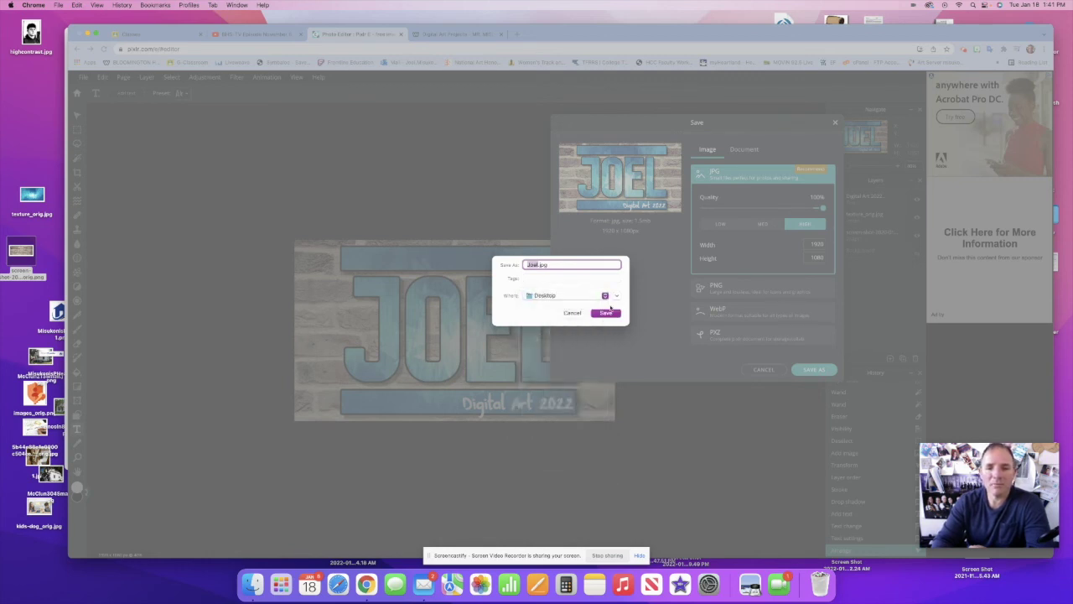
left_click(611, 312)
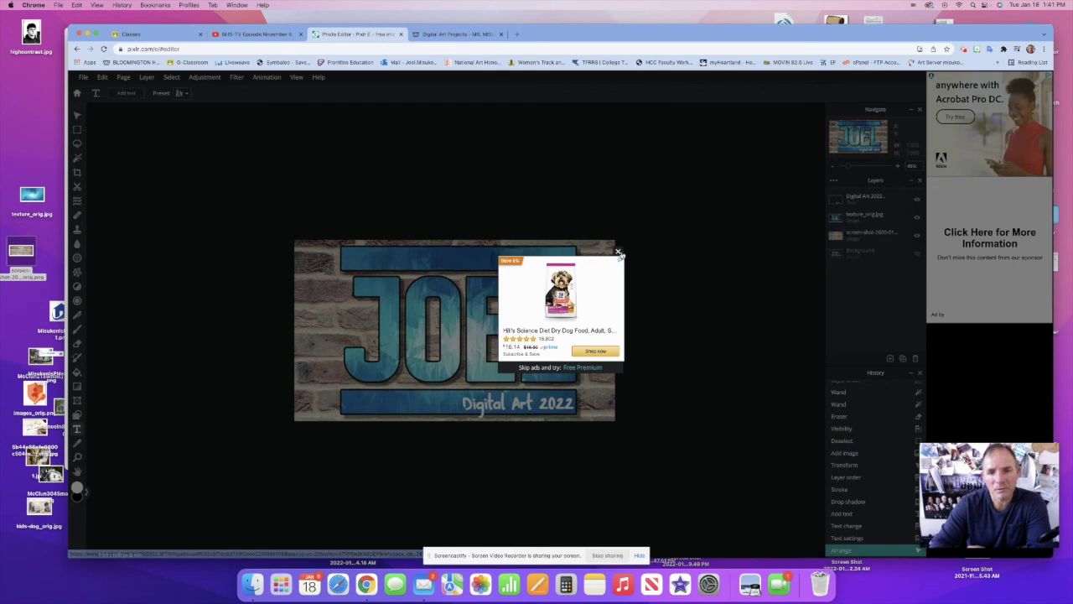
left_click(618, 251)
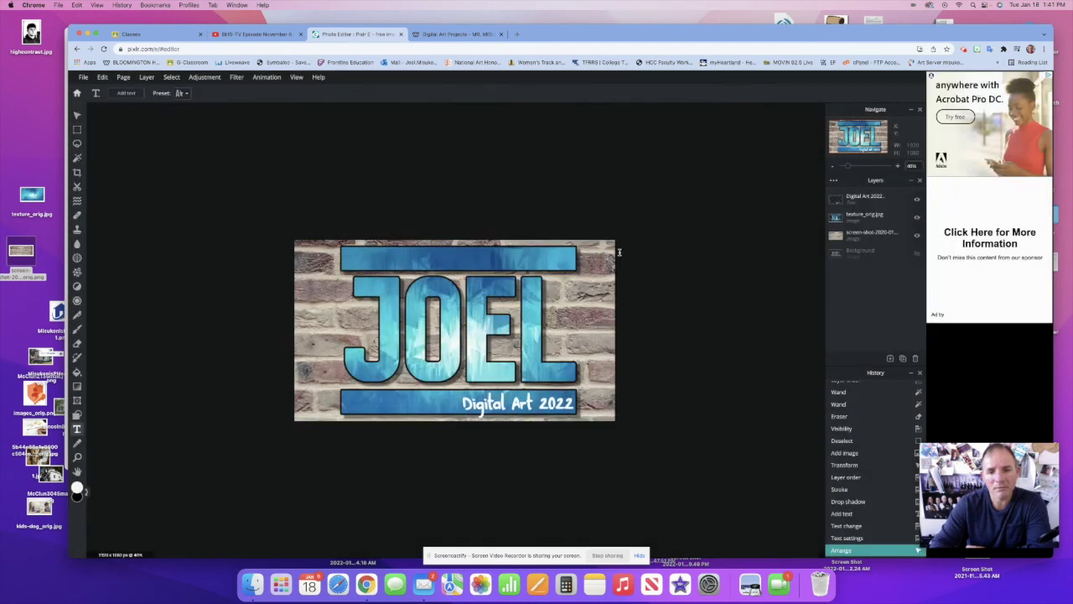